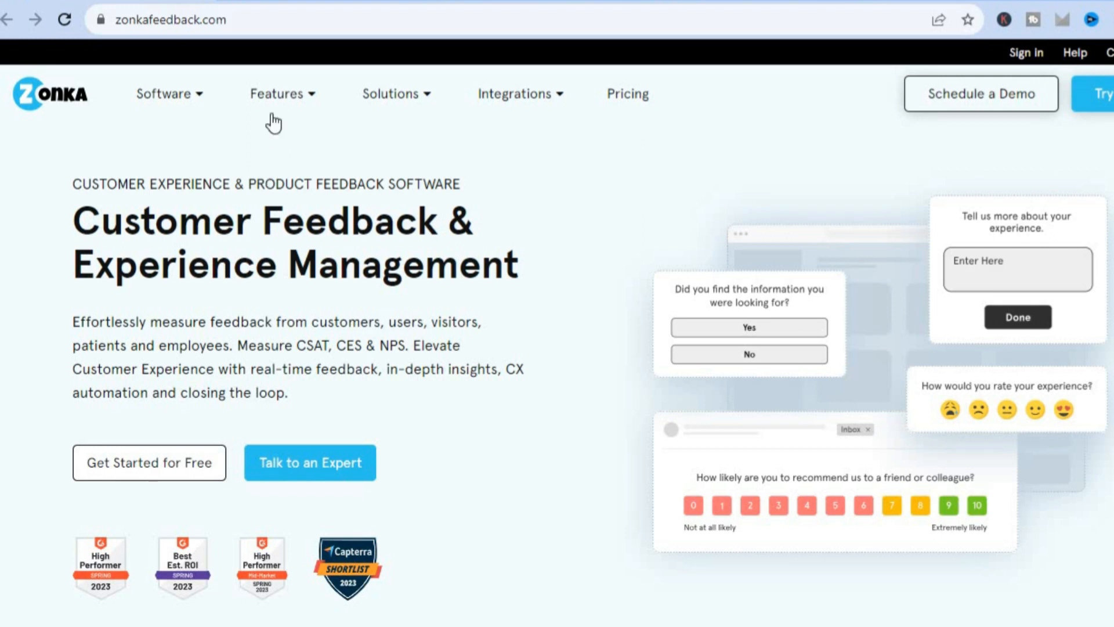
Choose the Customer Satisfaction Score template from the popular survey templates
mouse_move(278, 99)
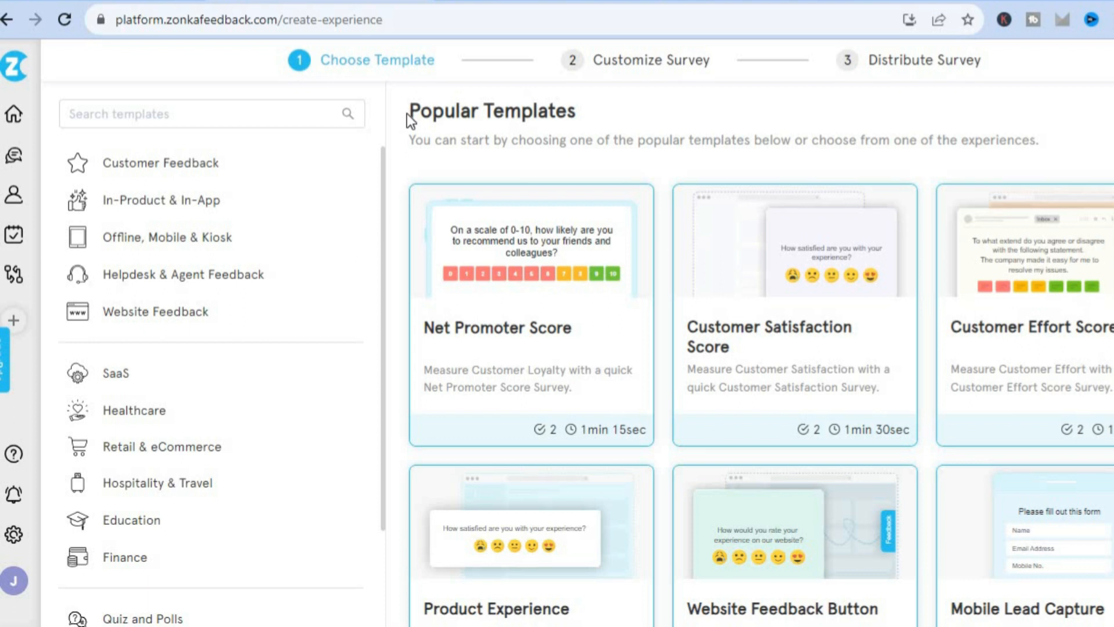
click(550, 212)
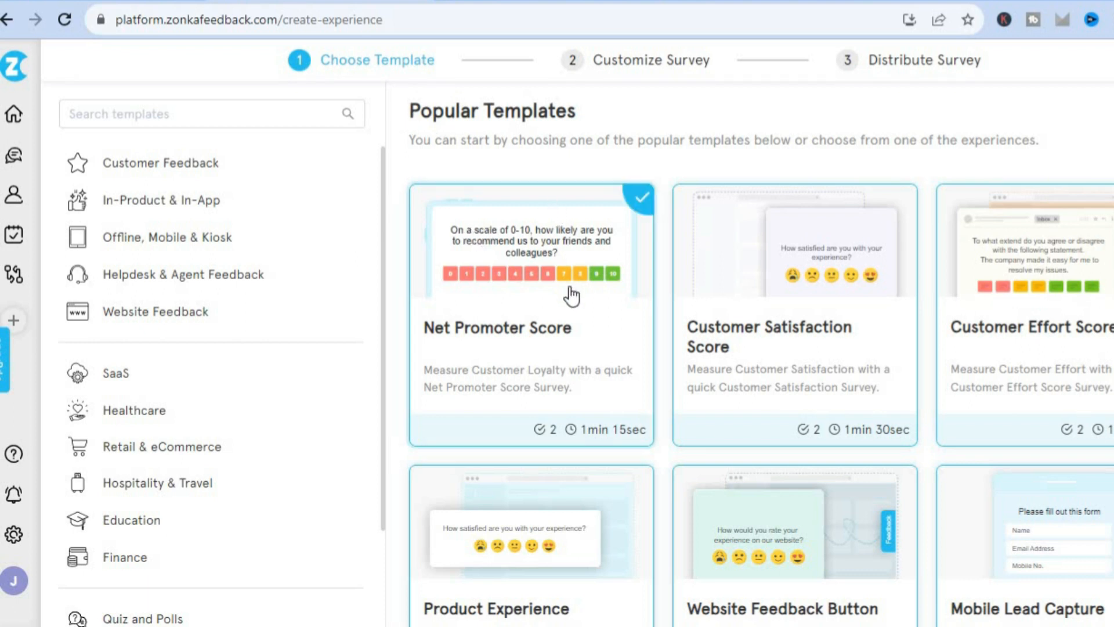
click(817, 309)
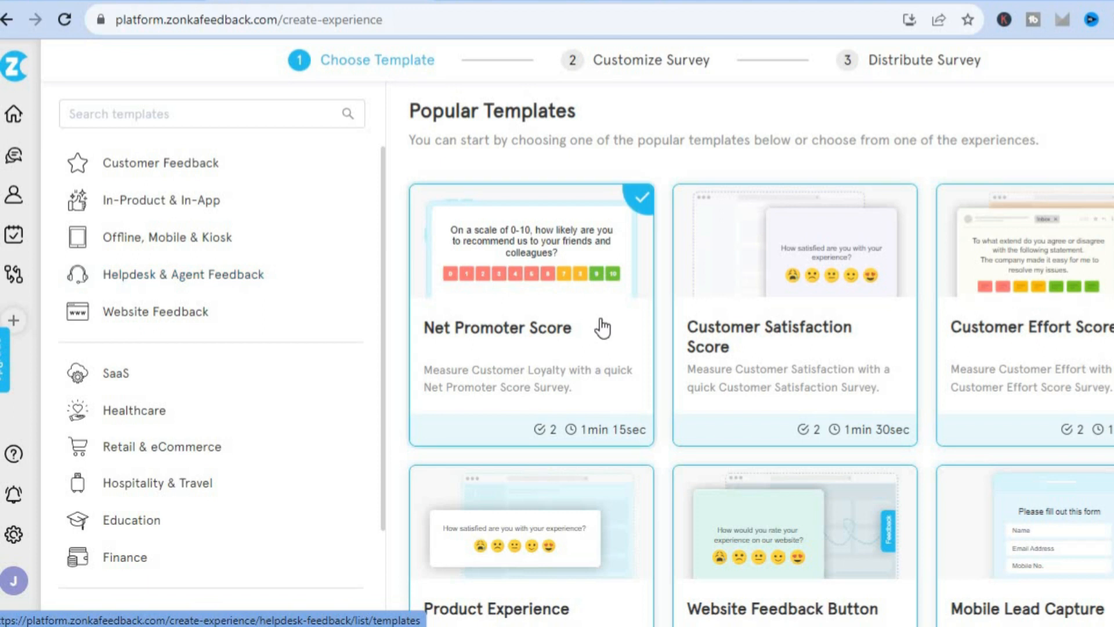
click(805, 296)
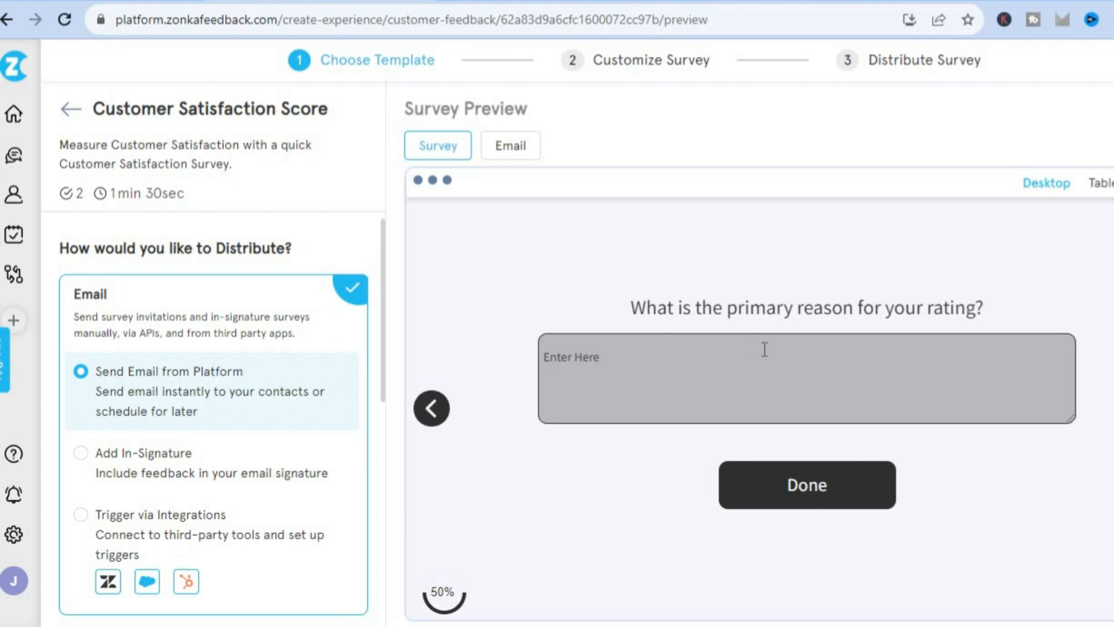
Test the survey preview by giving the heart-eyes rating, and return to the satisfaction question
click(442, 401)
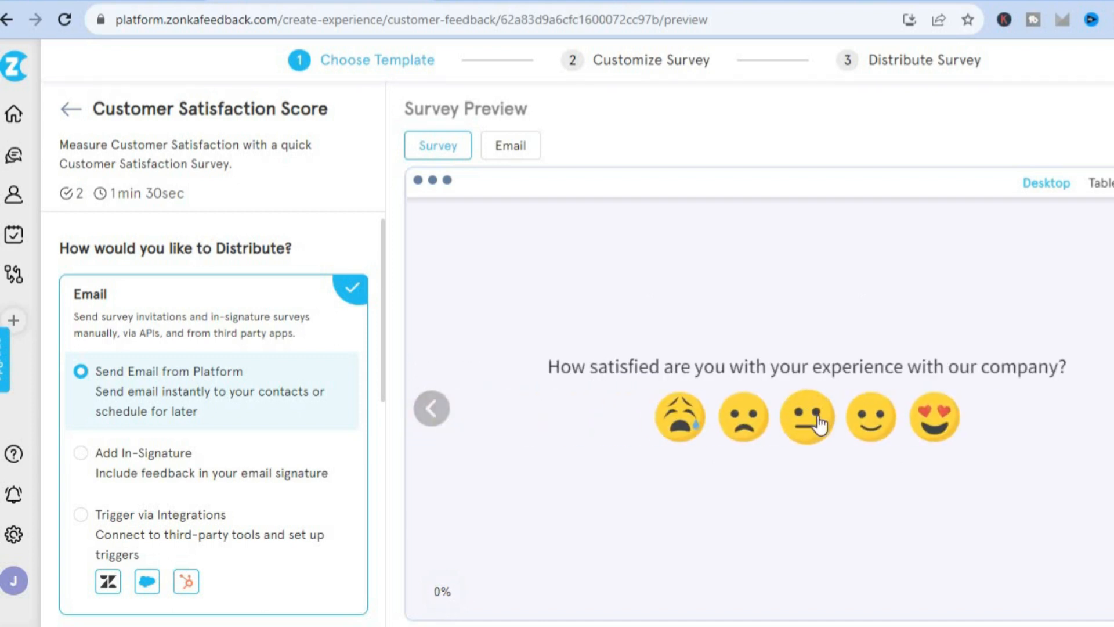
click(928, 413)
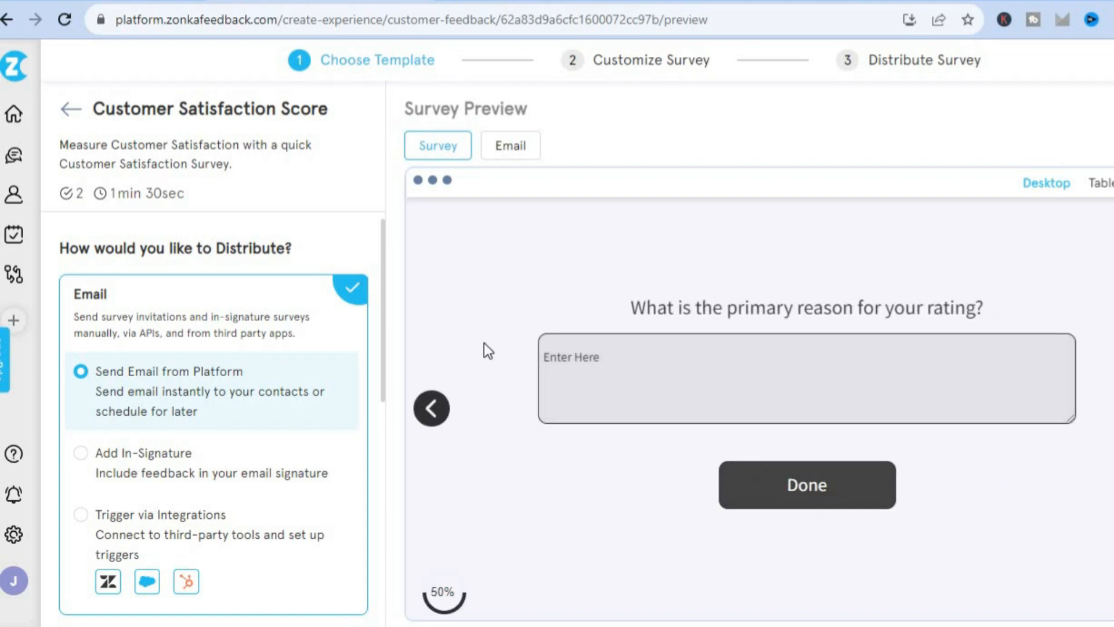
click(436, 412)
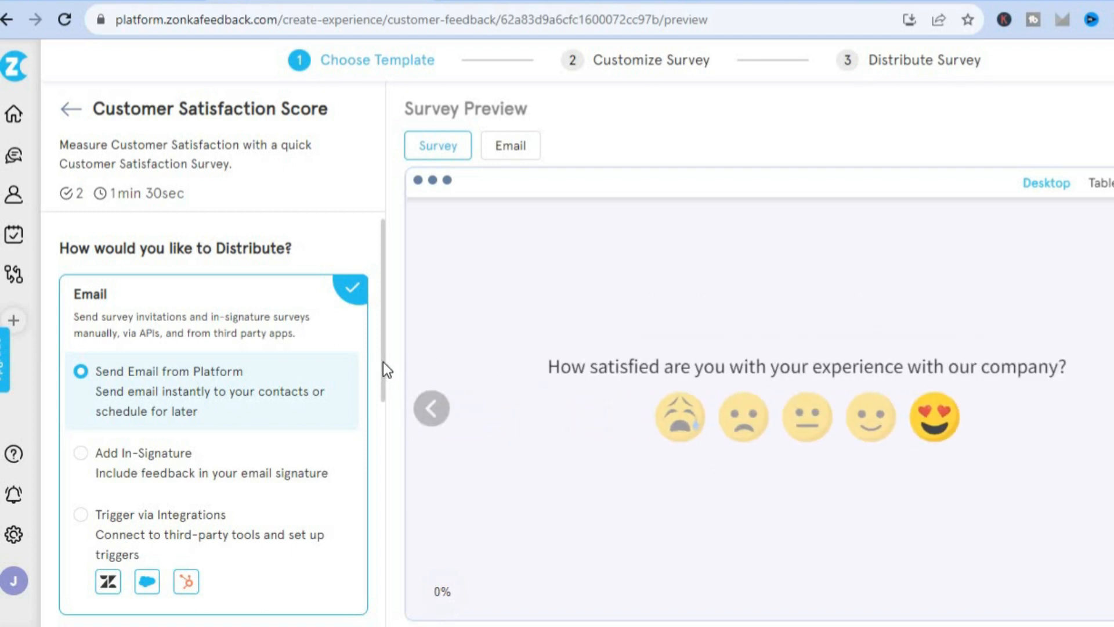
Set the survey's distribution to Website & In-Product with the Popup format, and look through the remaining distribution channels
drag(384, 363, 381, 415)
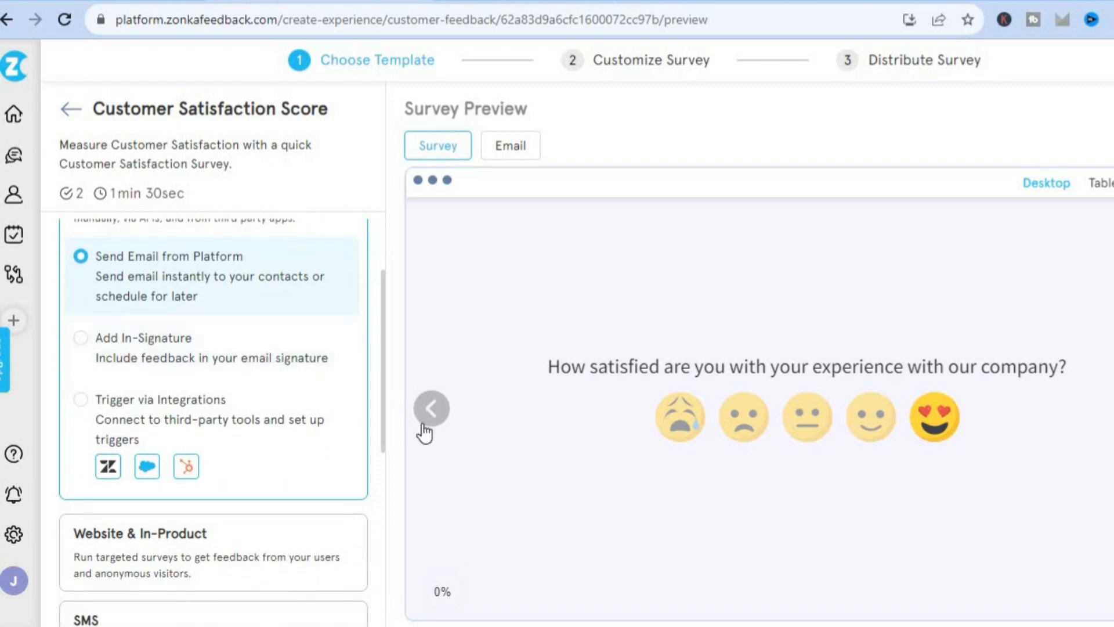
drag(383, 426, 382, 454)
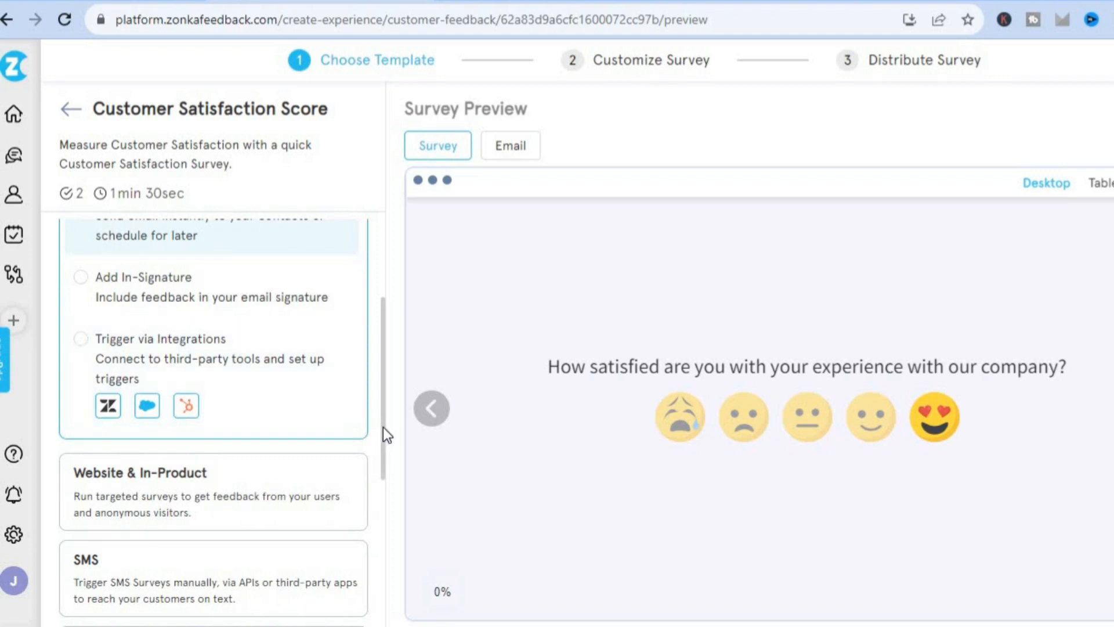
scroll(384, 464, down, 3)
click(294, 335)
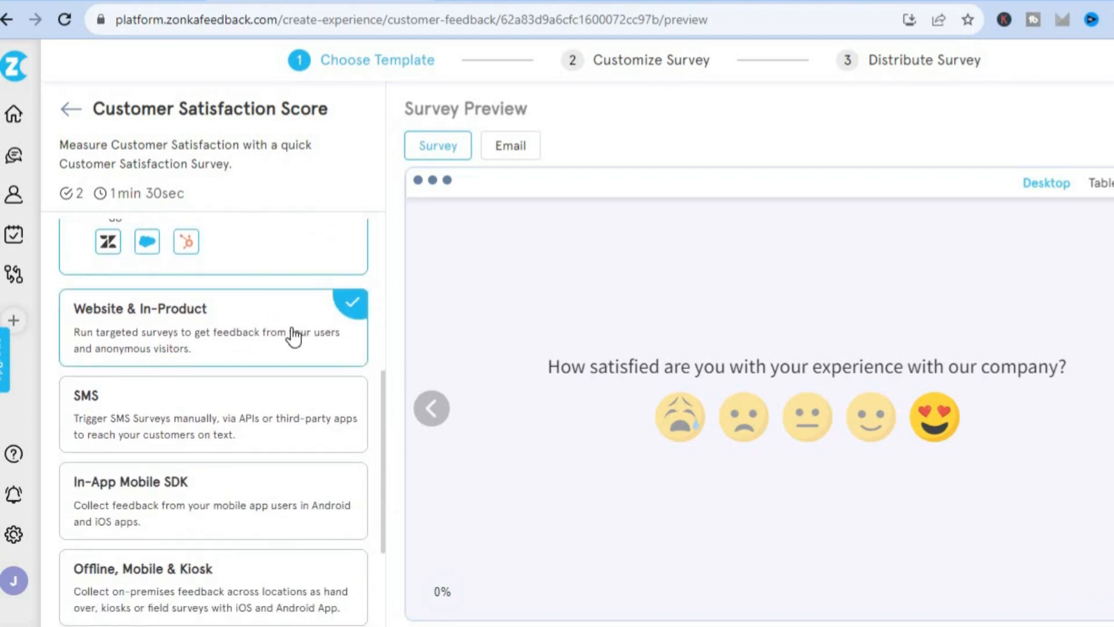
scroll(245, 337, down, 2)
click(244, 338)
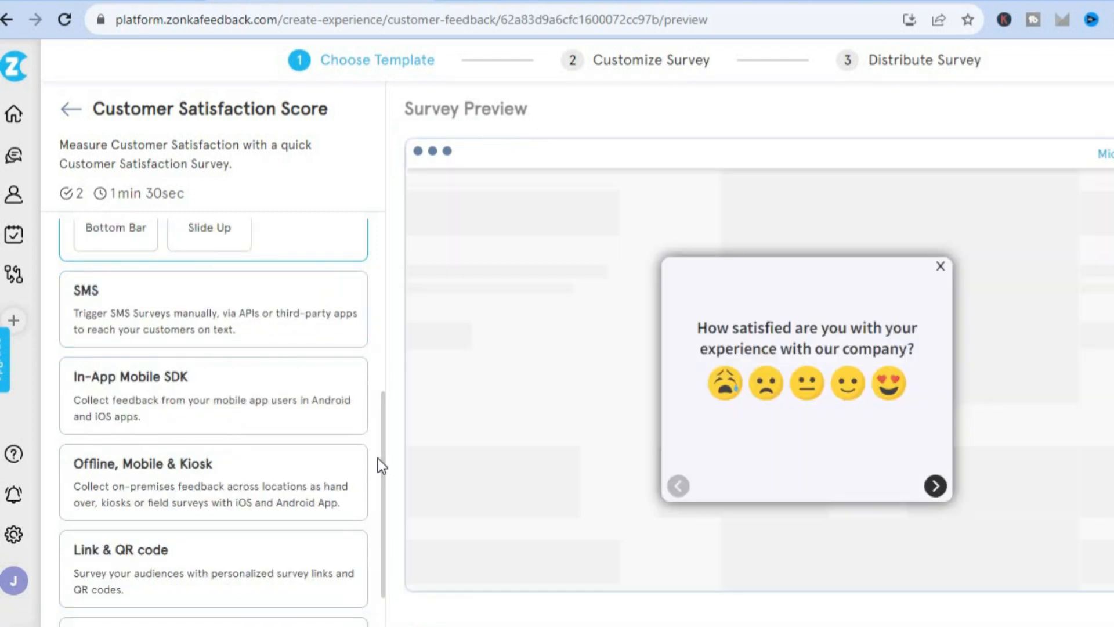
drag(385, 454, 384, 305)
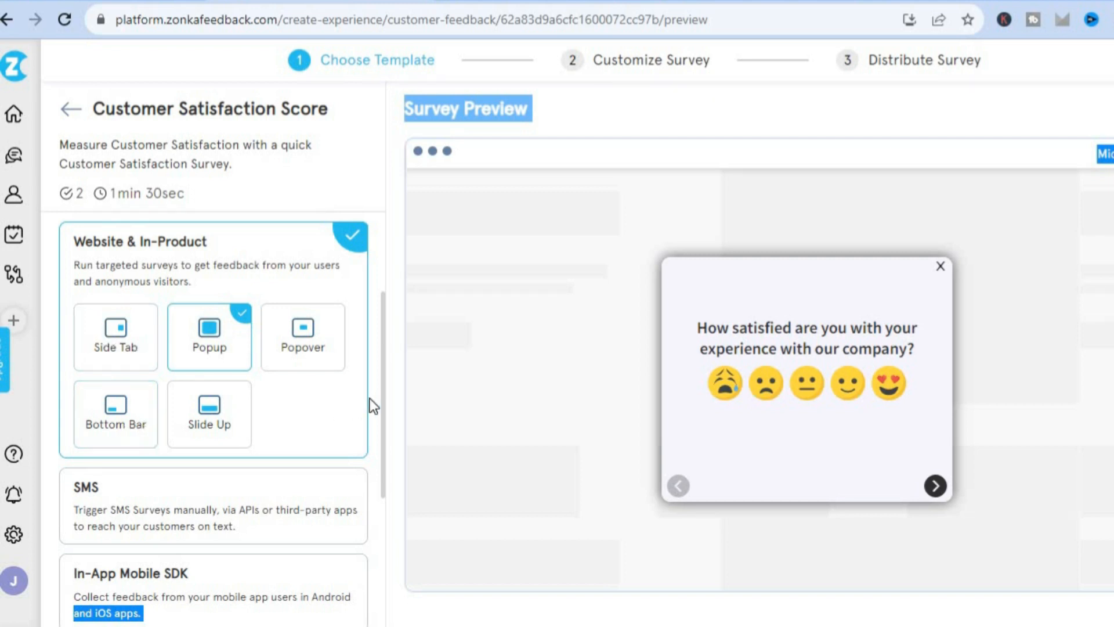
drag(384, 392, 379, 519)
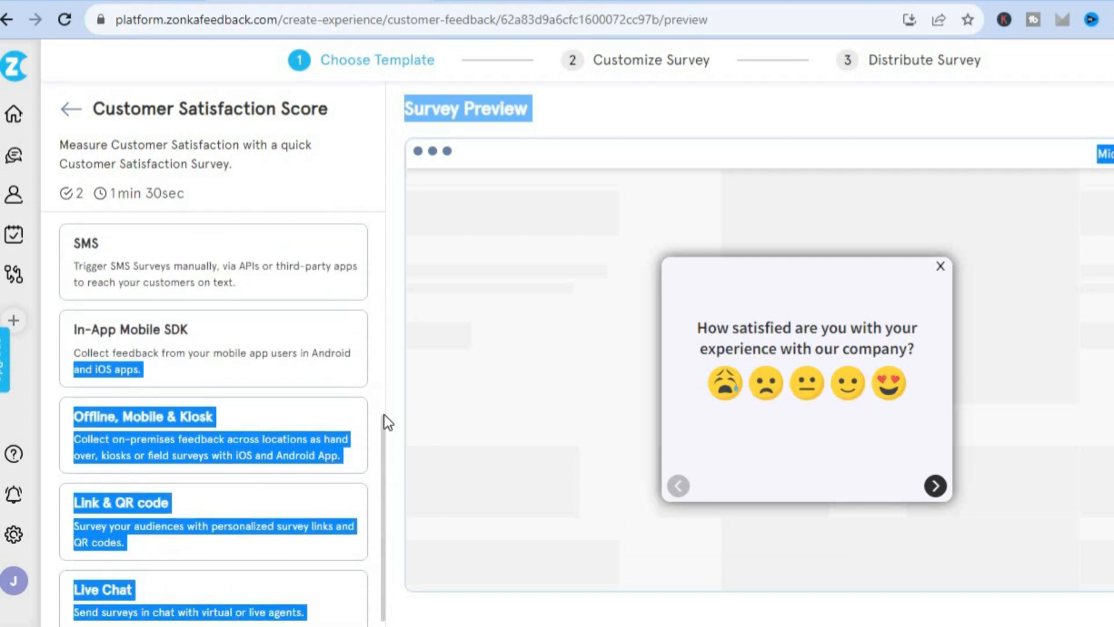
click(371, 365)
click(309, 277)
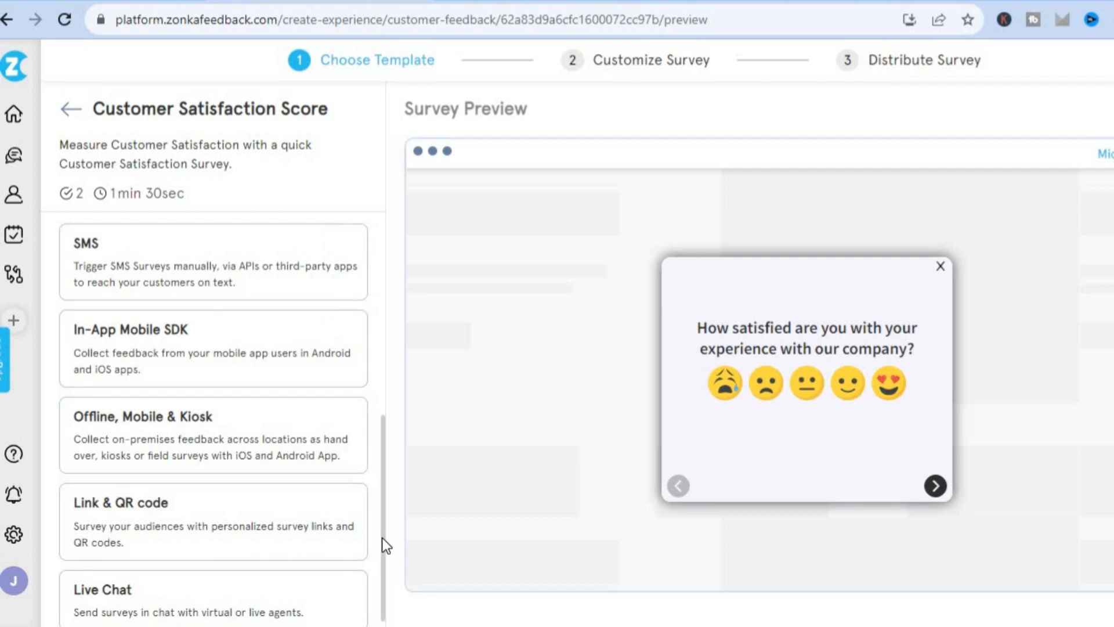
drag(382, 537, 382, 562)
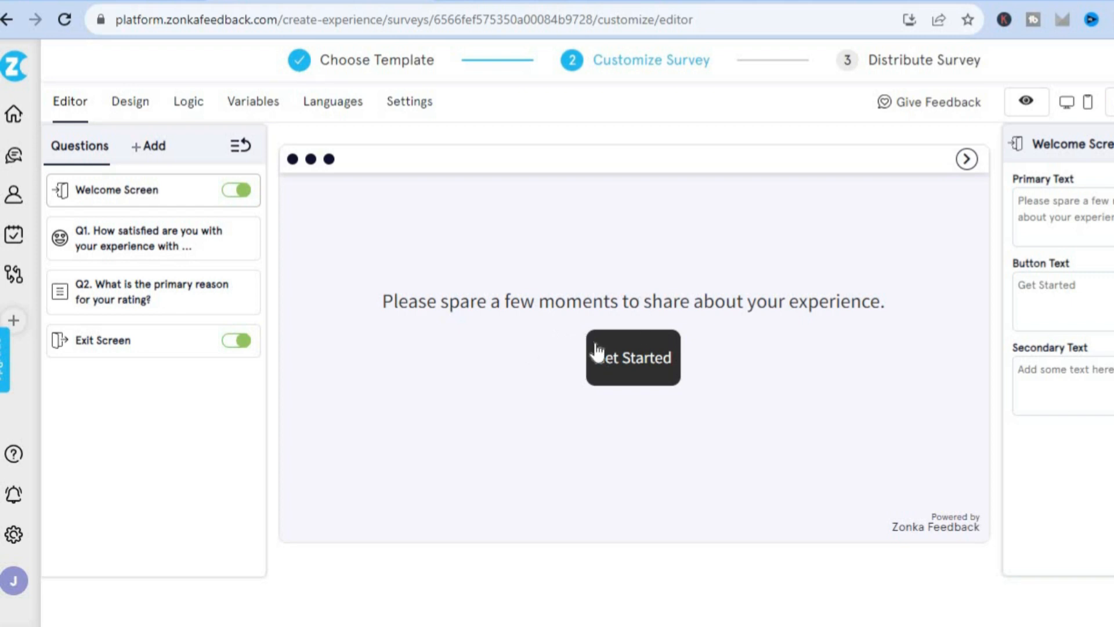
Open the Q1 satisfaction question in the survey editor and try selecting part of its text
click(165, 251)
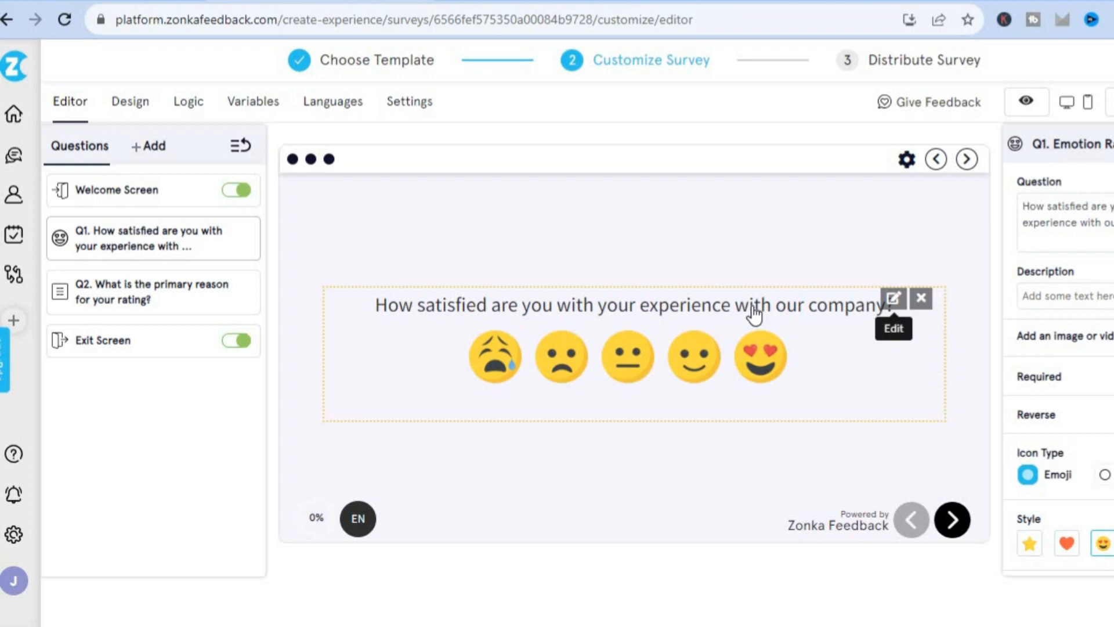
click(690, 305)
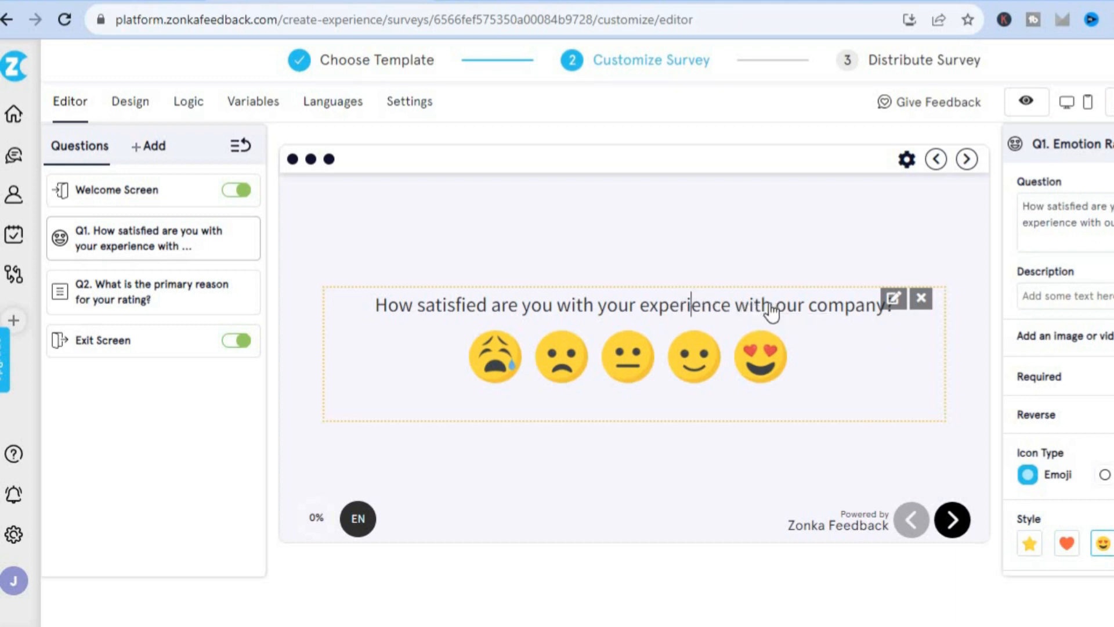
drag(767, 312, 649, 311)
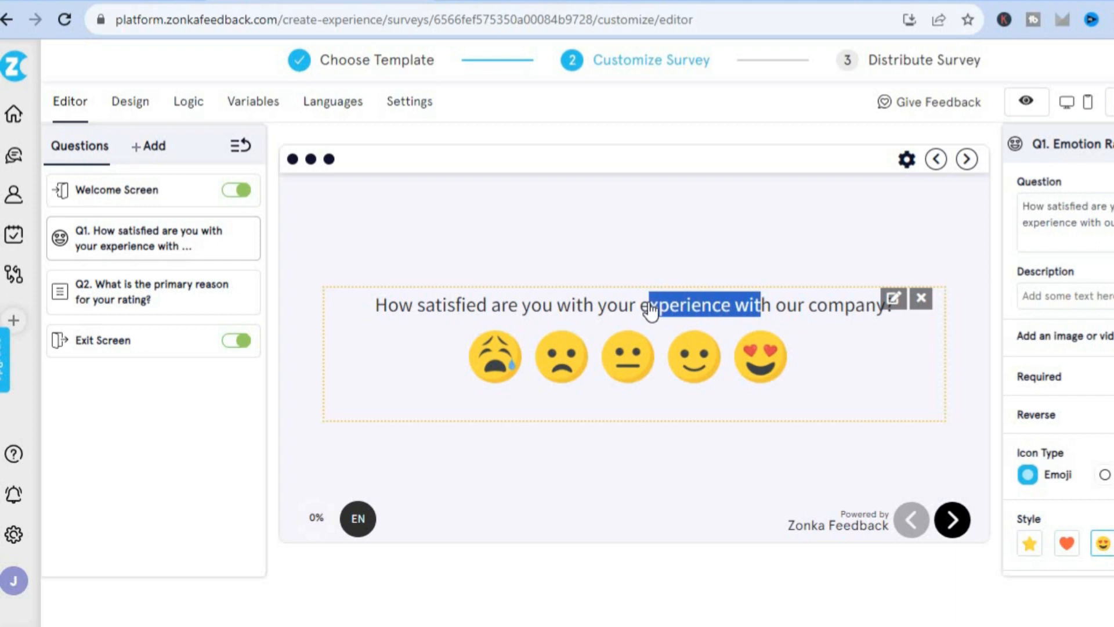
click(581, 314)
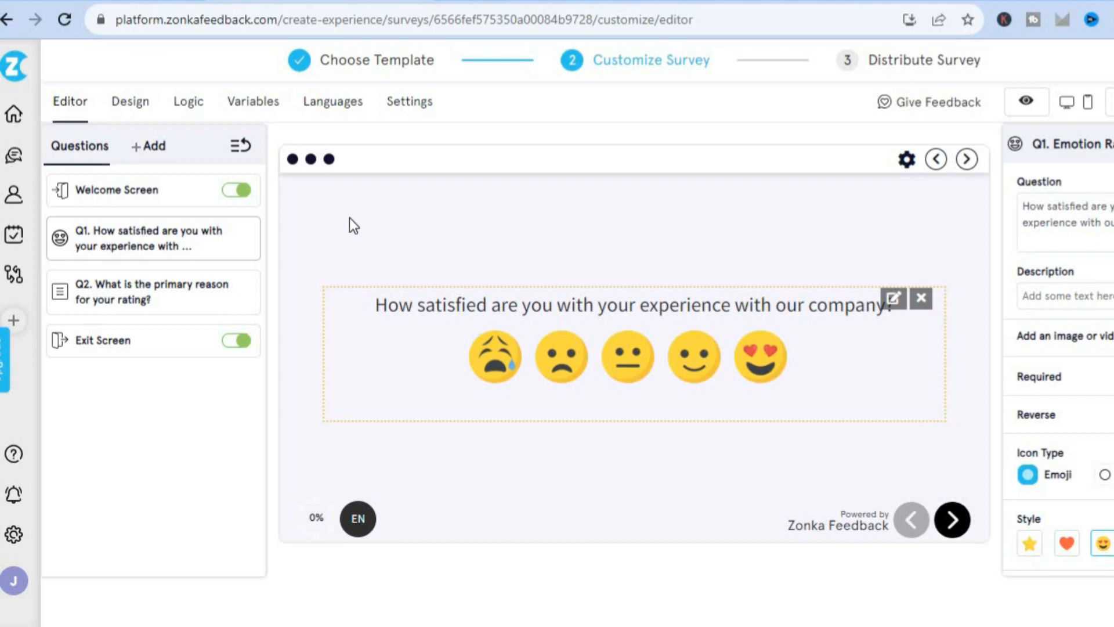
Add an Email contact information question to the survey after the satisfaction question
click(154, 147)
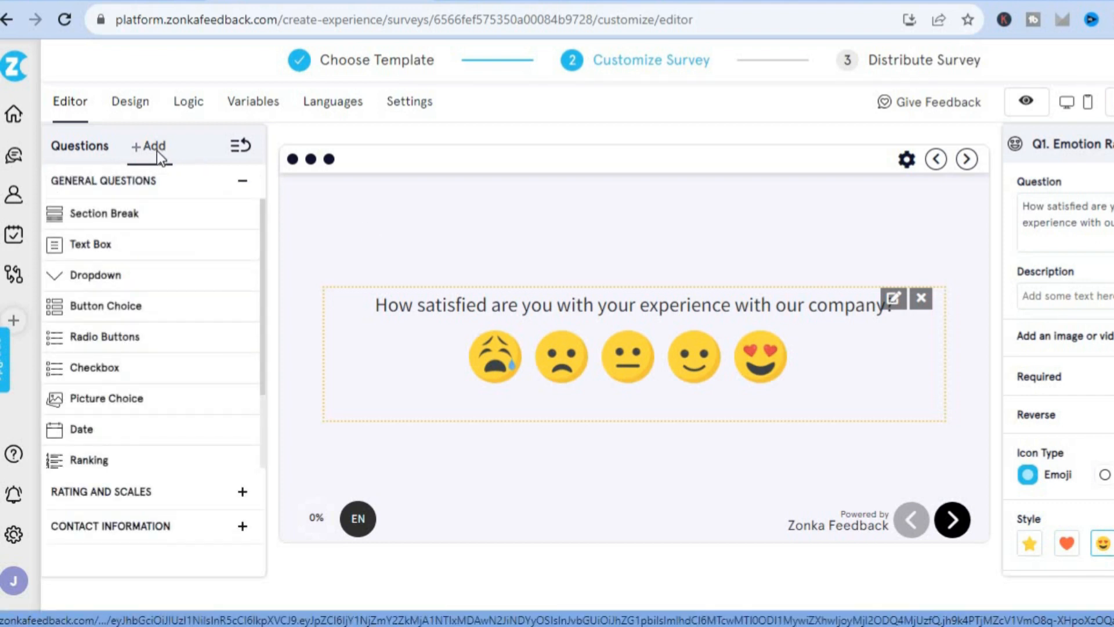
mouse_move(107, 246)
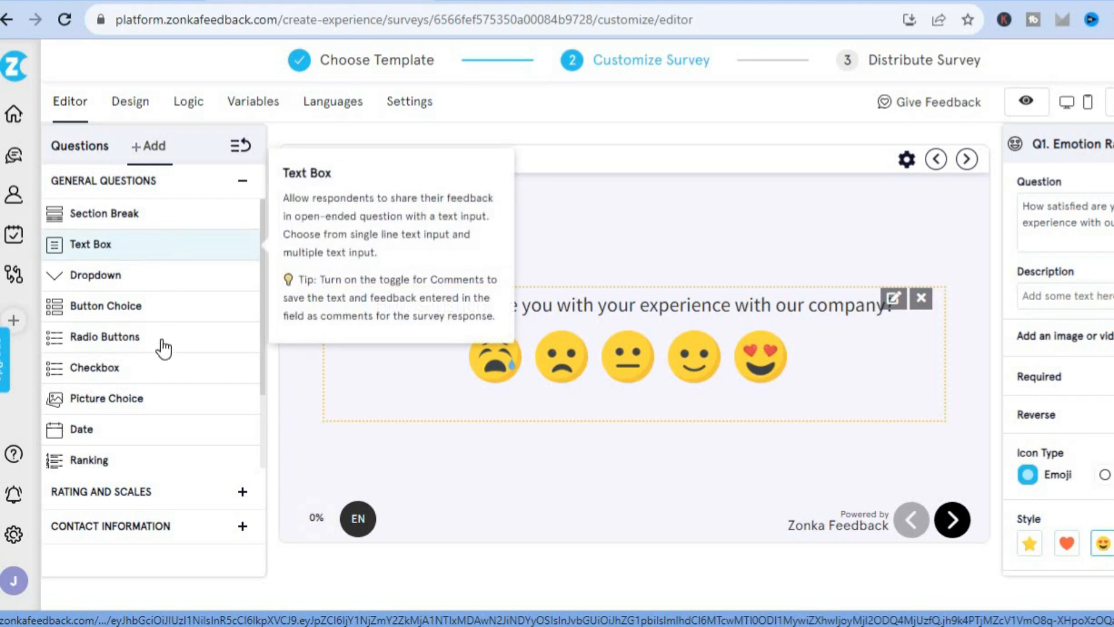
mouse_move(158, 400)
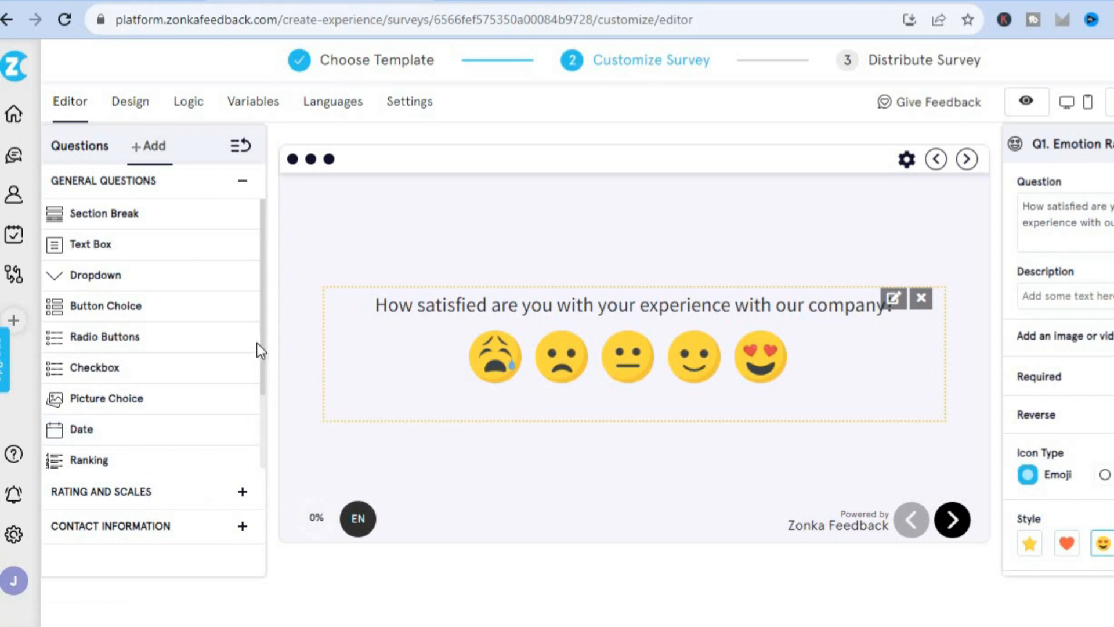
scroll(263, 437, down, 2)
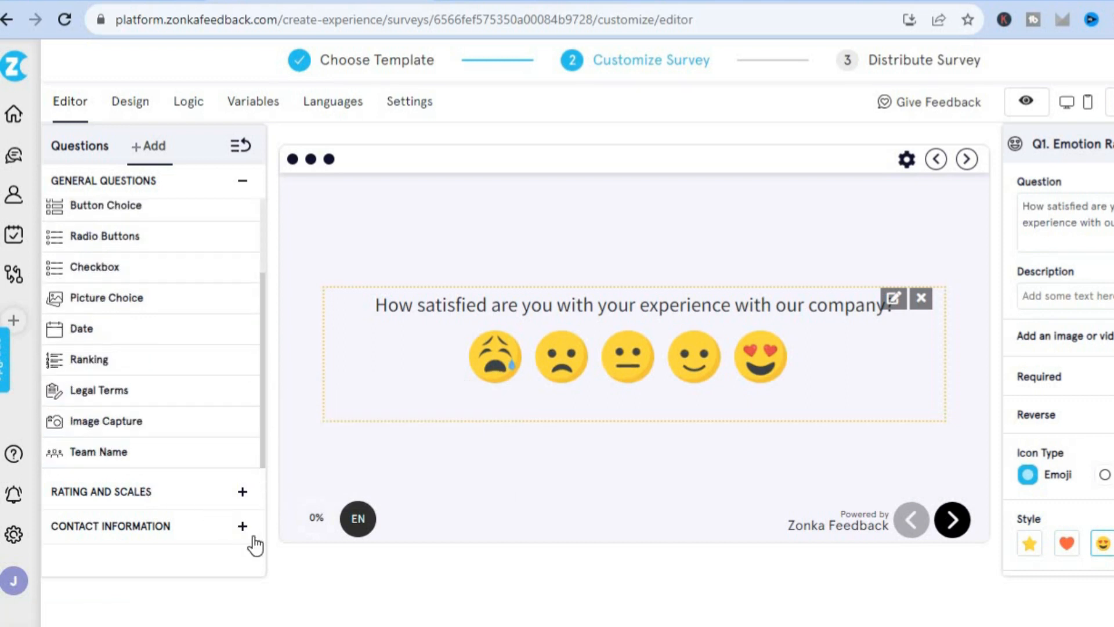
click(180, 539)
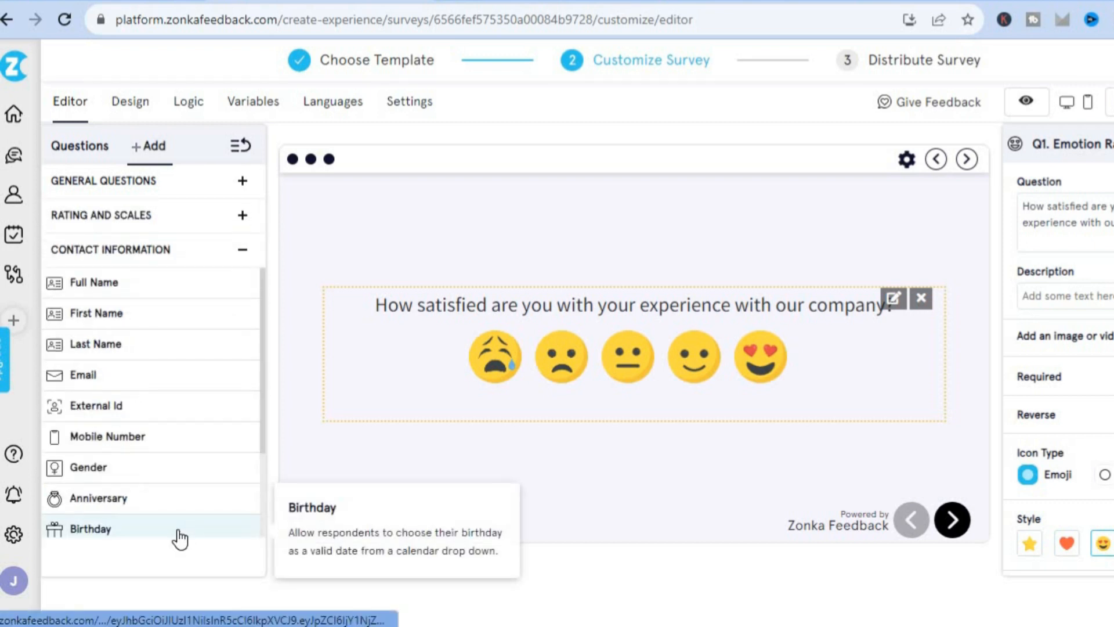
click(146, 374)
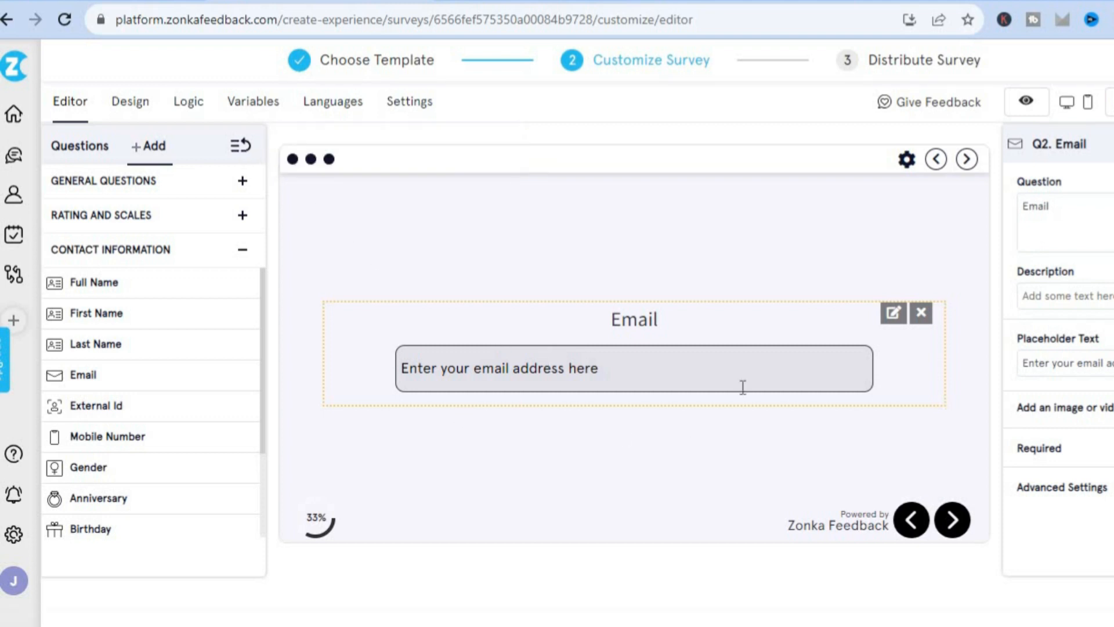
Return to the Q1 emoji rating question and look at its description setting
click(935, 160)
click(350, 373)
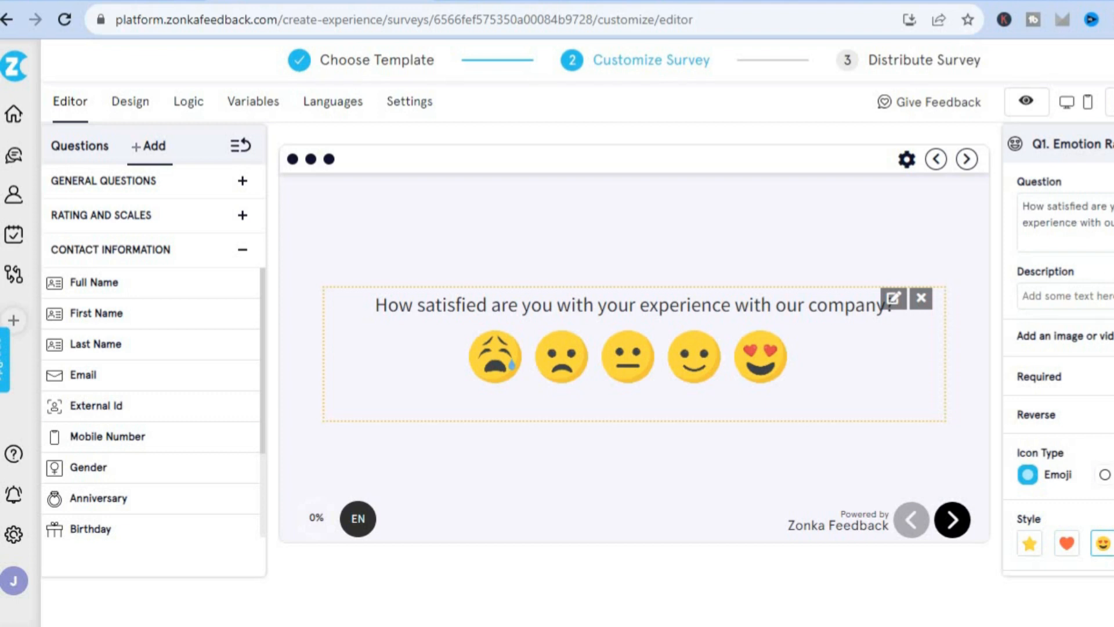
click(1099, 301)
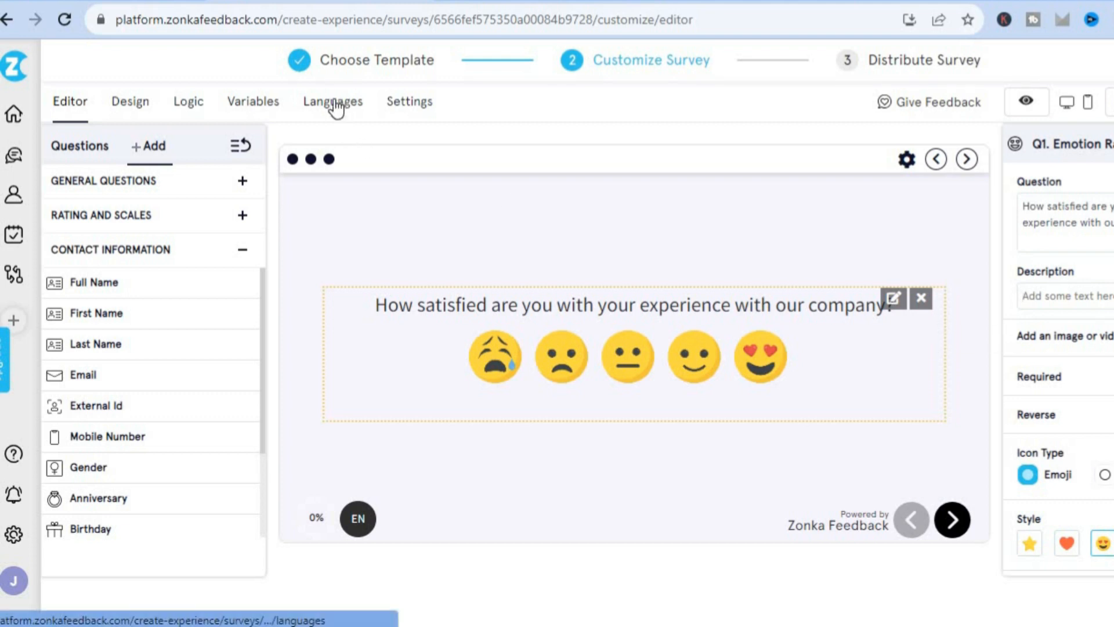
Try the SWE Homes theme on the survey, and apply the Pink Foliage theme instead
click(134, 104)
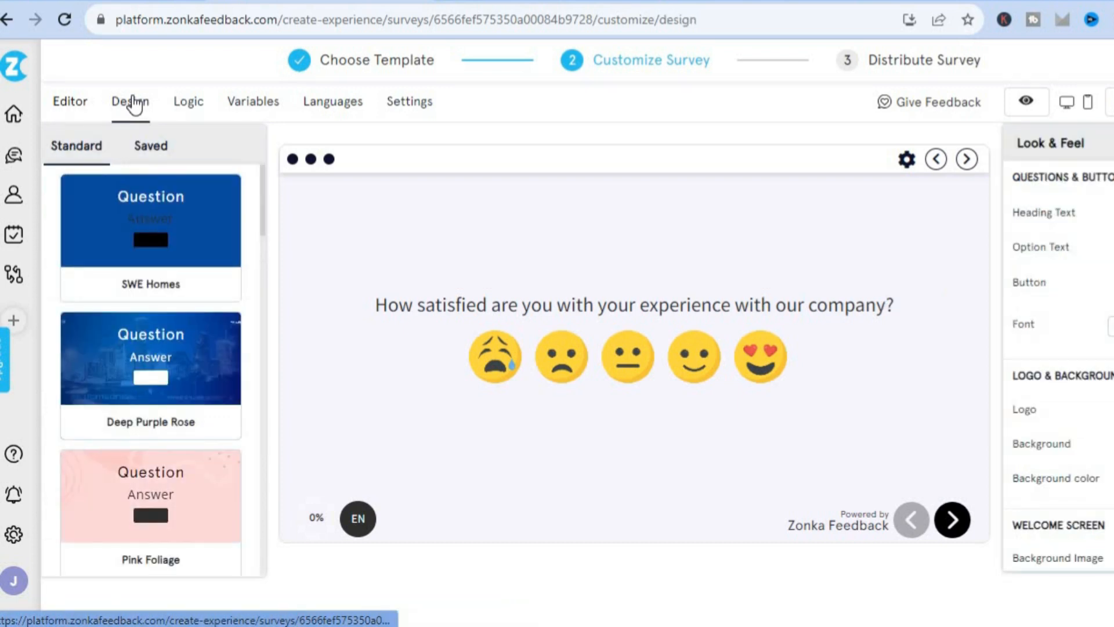
drag(263, 215, 259, 158)
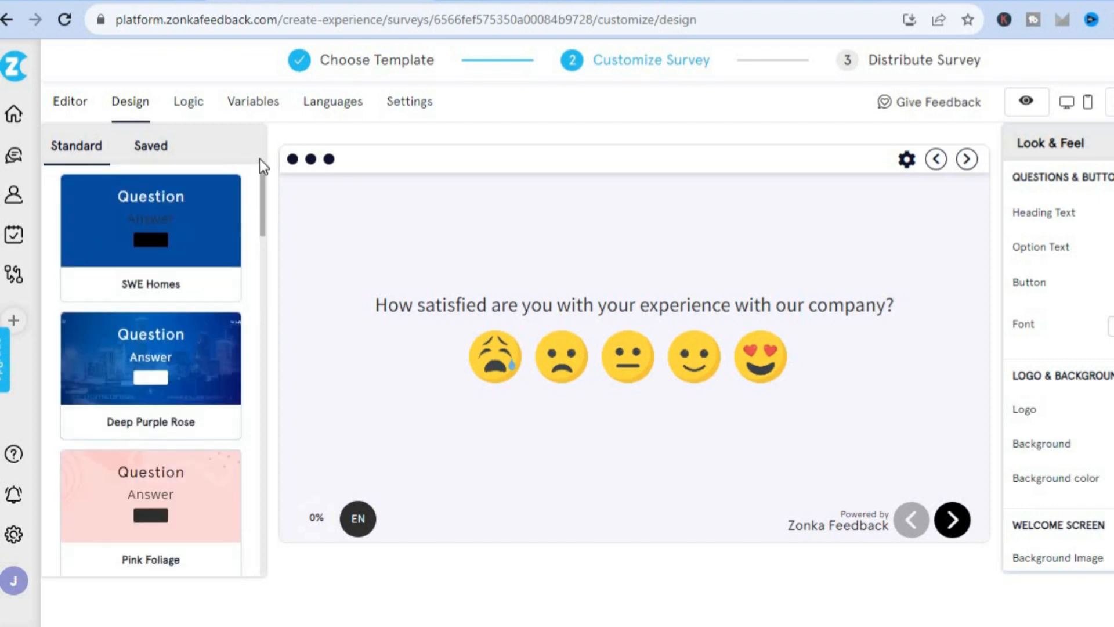
click(189, 239)
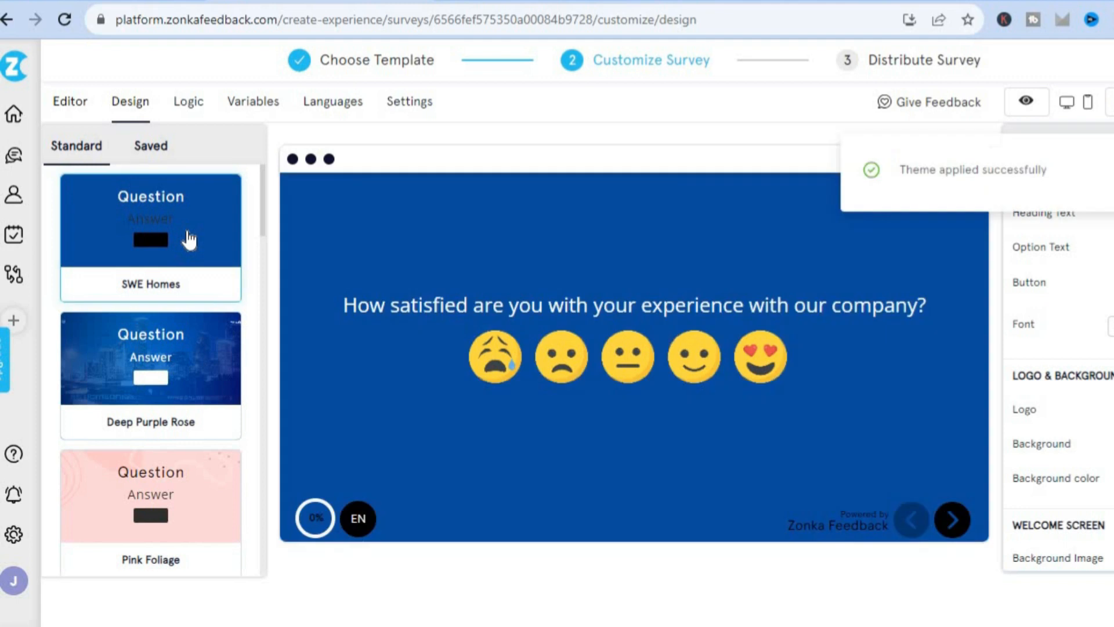
click(189, 488)
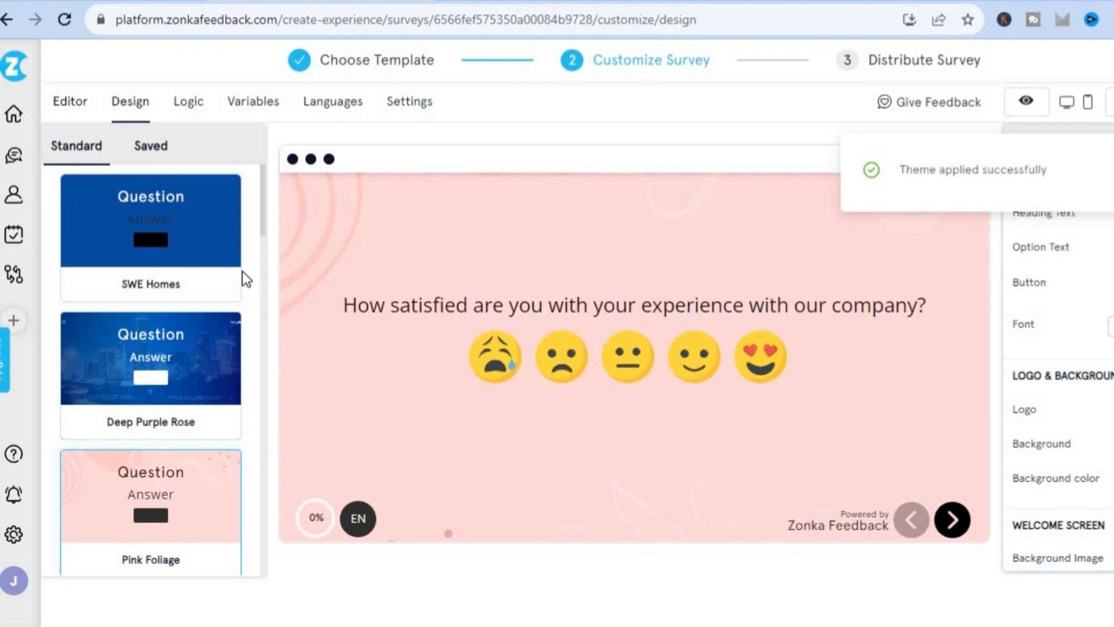
mouse_move(260, 205)
mouse_down()
mouse_move(259, 276)
mouse_move(258, 190)
mouse_up()
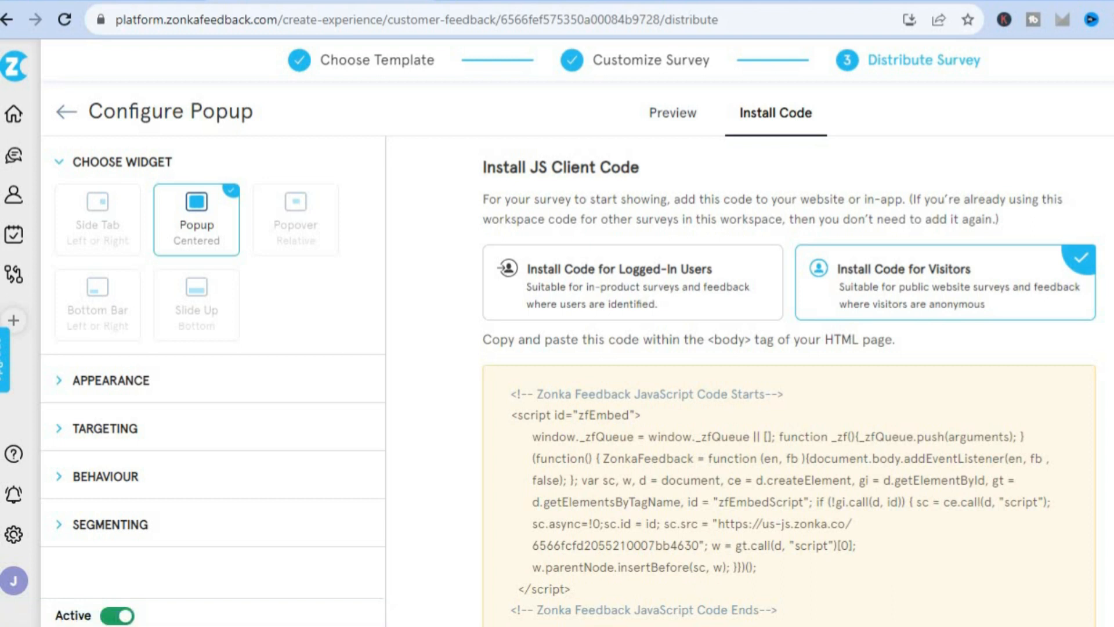
Copy the popup's JavaScript install code for visitors and look up "sit" in a new browser tab
scroll(789, 377, down, 3)
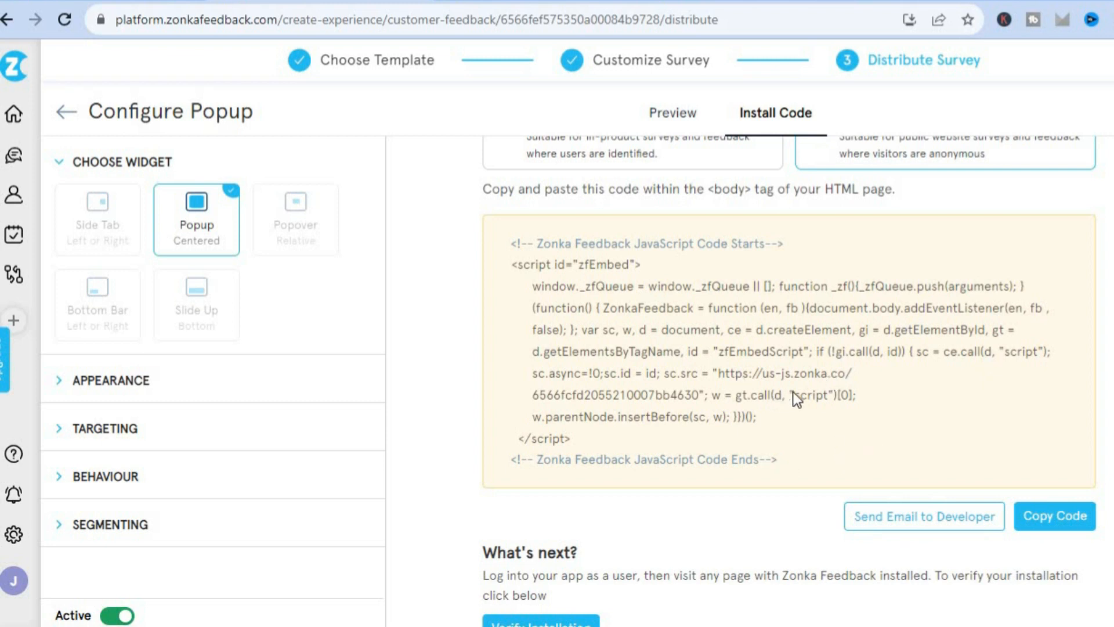
click(1038, 525)
key(ctrl+t)
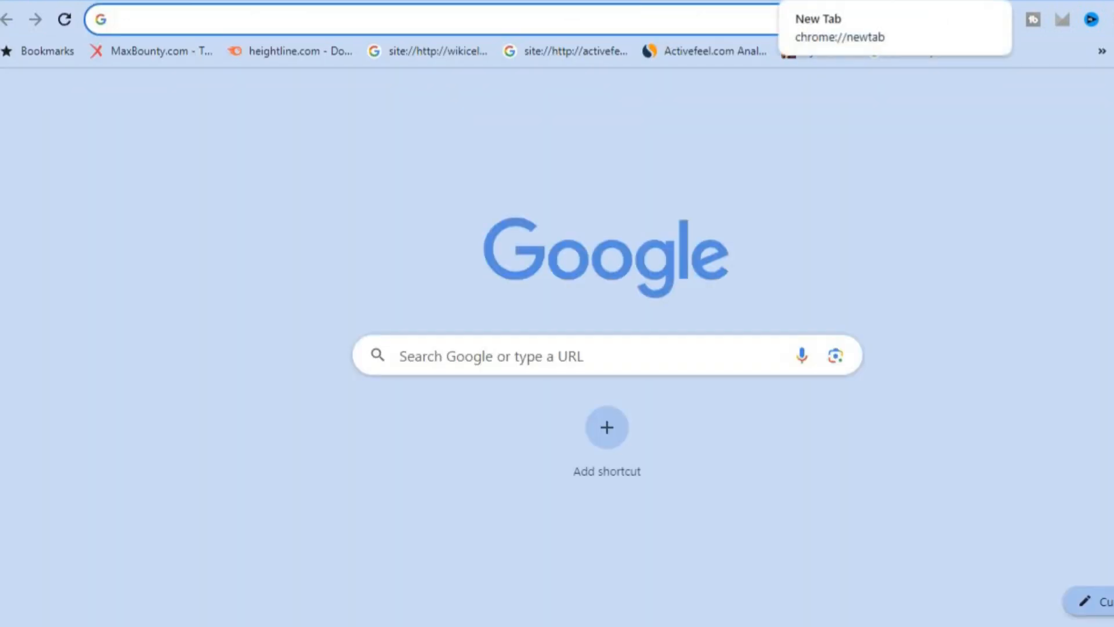
text(sit)
key(Return)
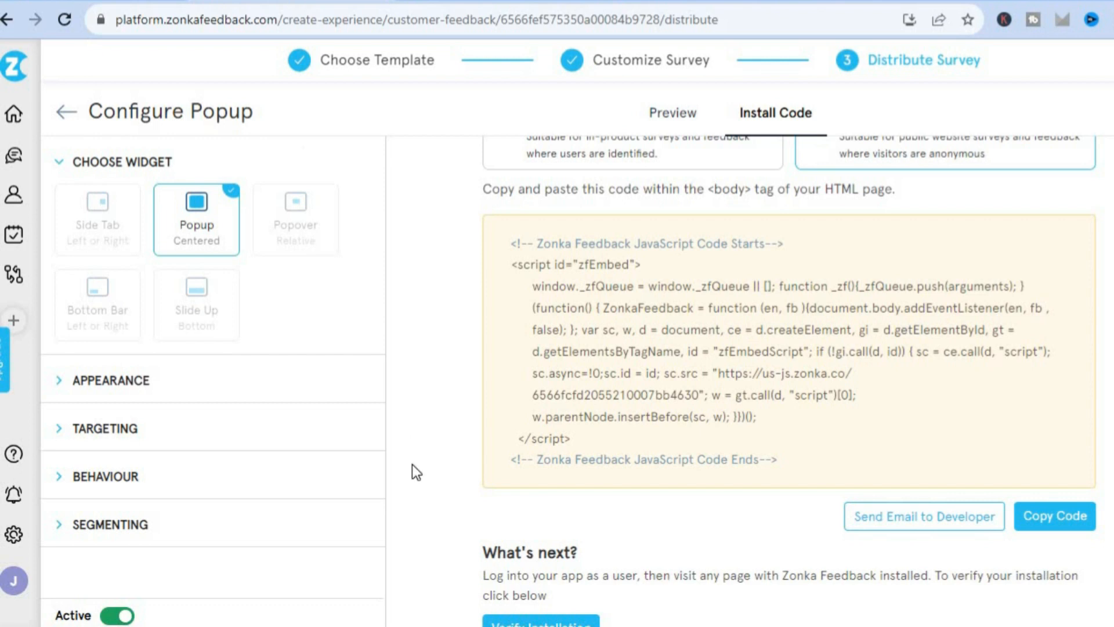
Examine the popup's Appearance and Targeting settings, including survey size, target devices, target pages and target users
click(188, 386)
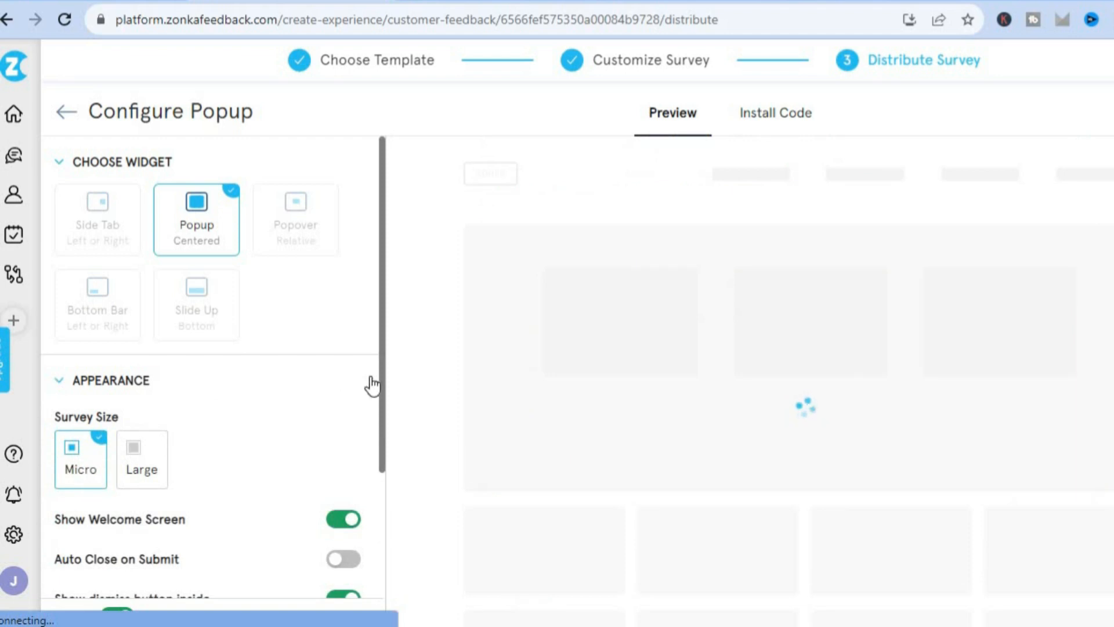
drag(383, 377, 374, 522)
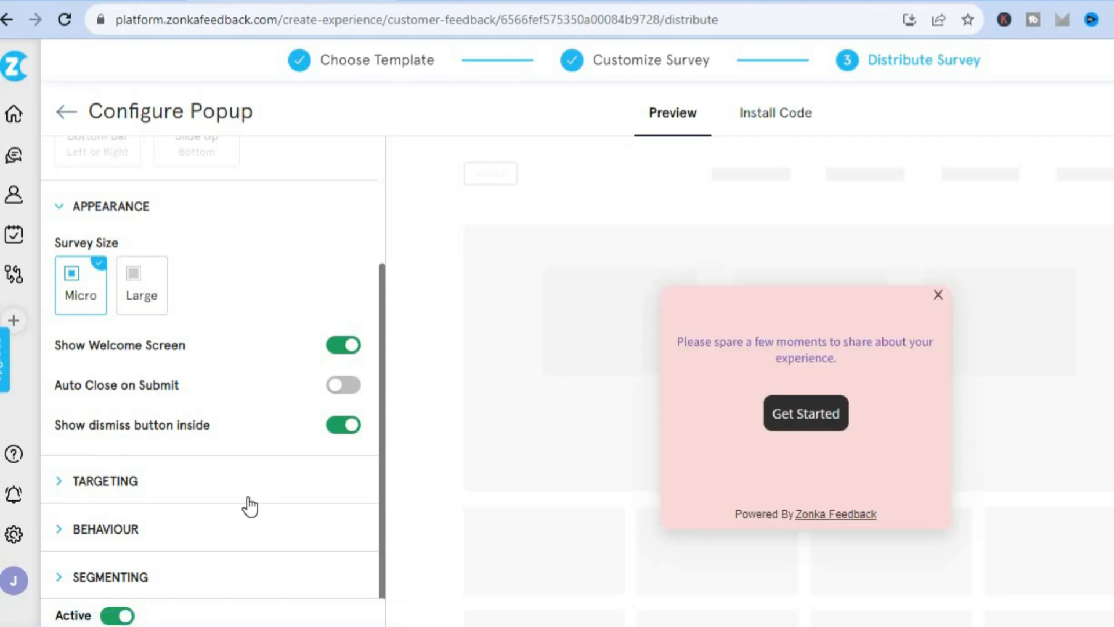
click(178, 486)
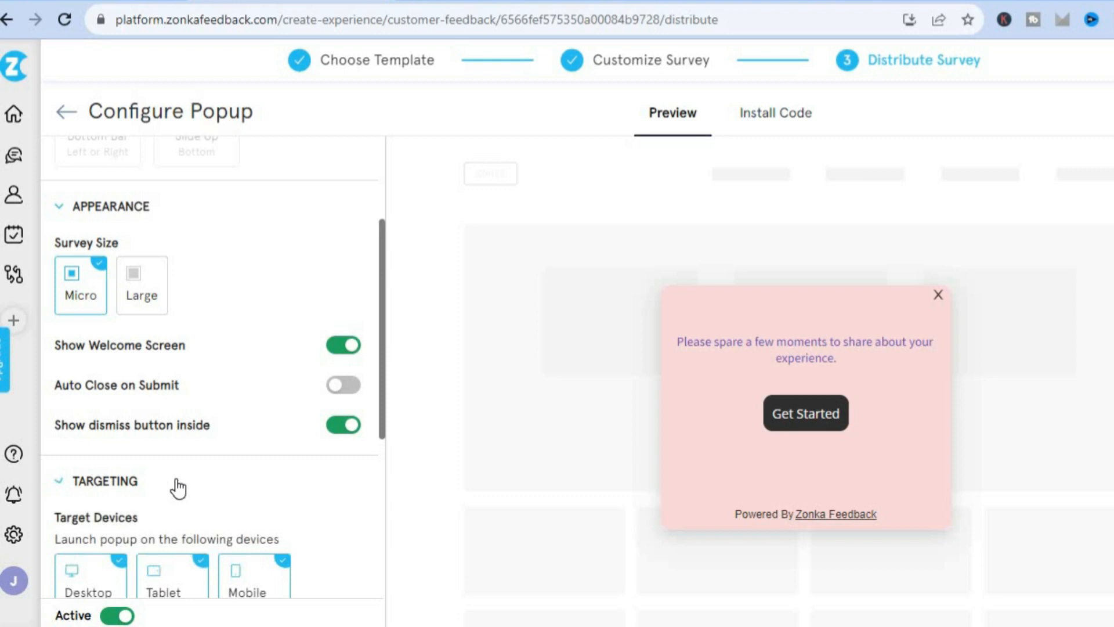
drag(383, 366, 386, 483)
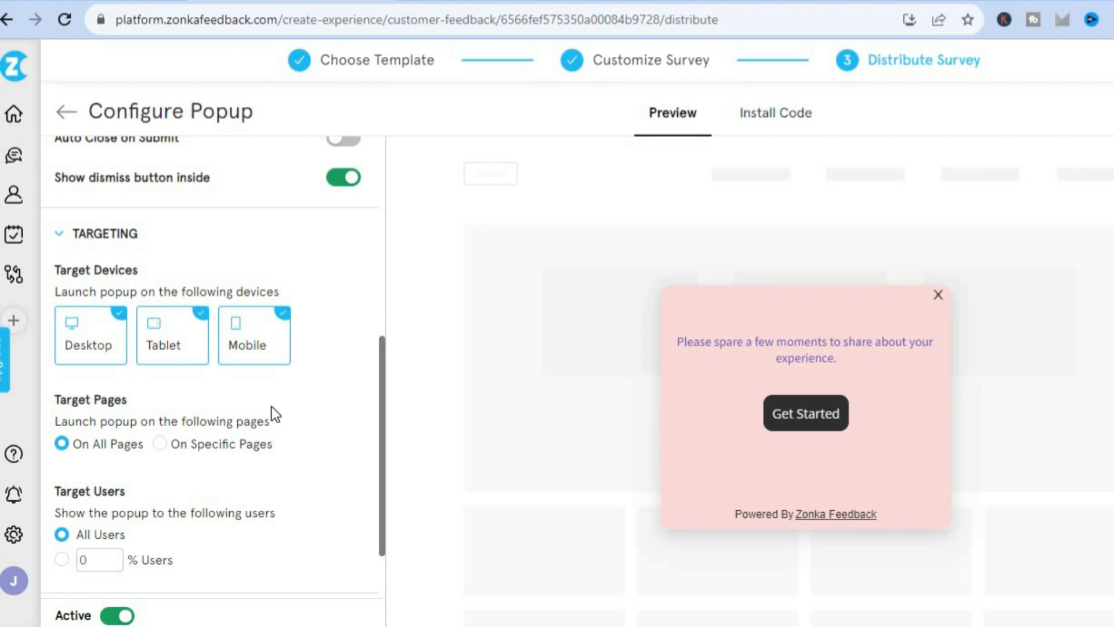
scroll(380, 426, down, 2)
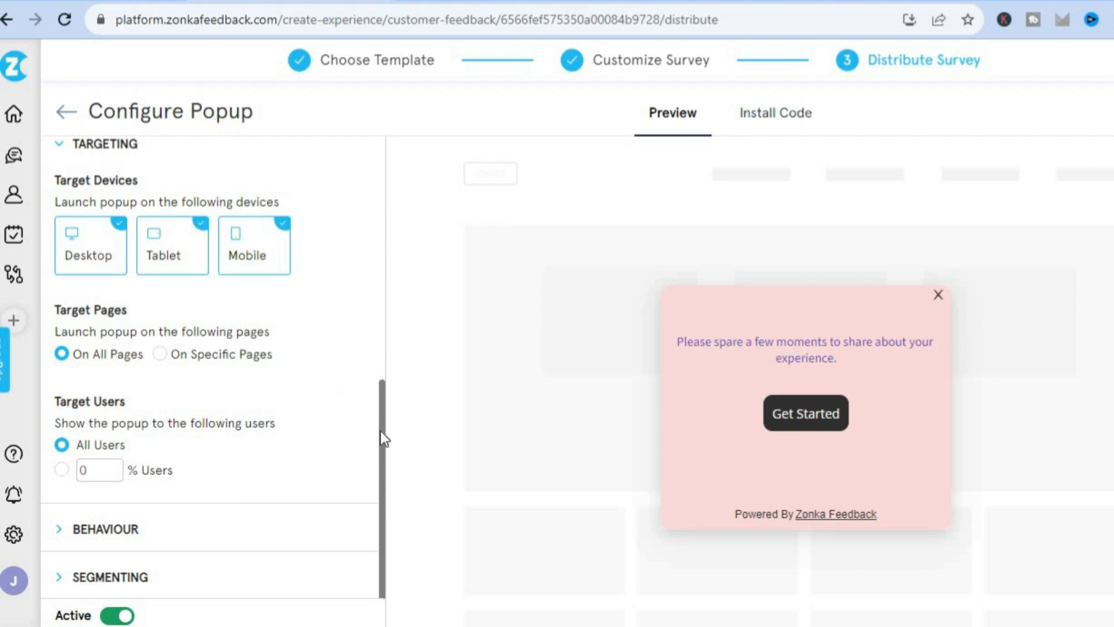
Examine the popup's Behaviour settings for the launch condition and display frequency
click(193, 541)
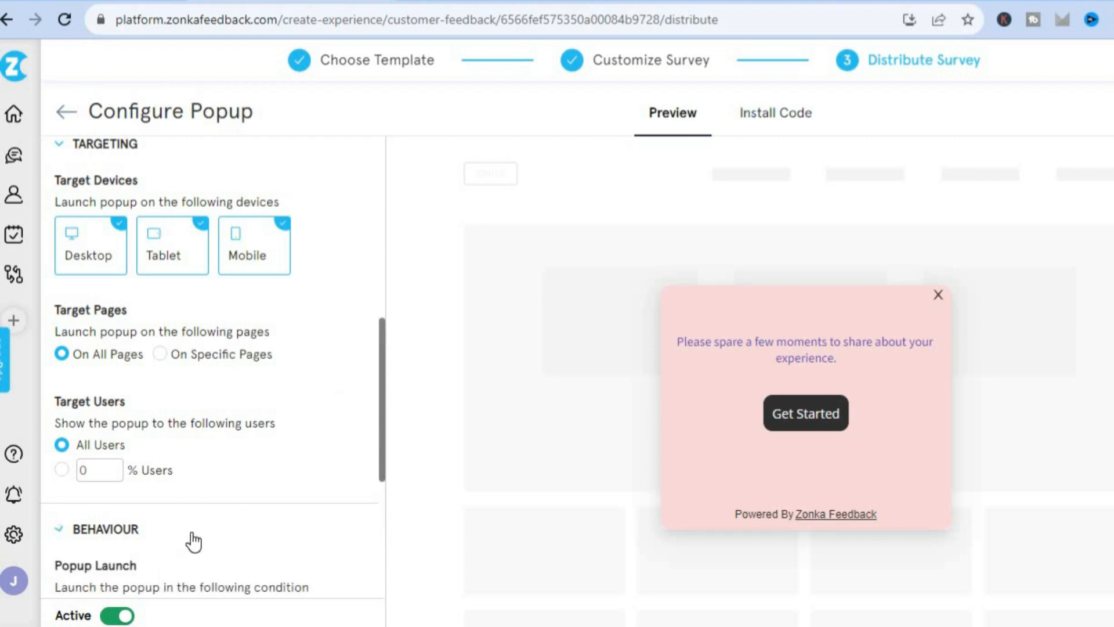
triple_click(379, 471)
drag(381, 489, 380, 569)
scroll(380, 570, down, 1)
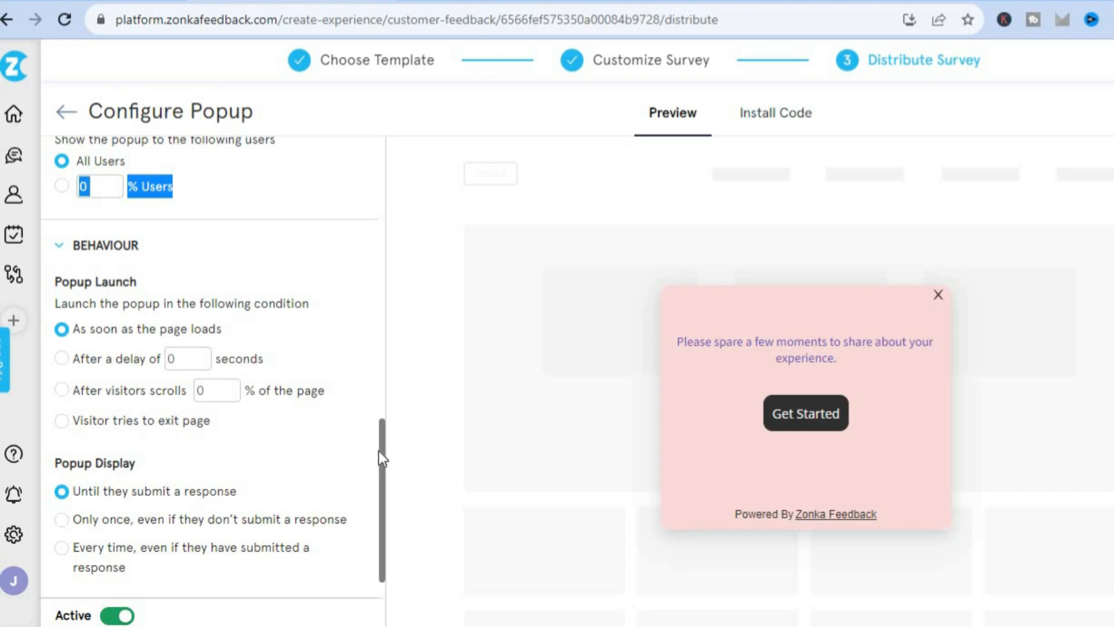
scroll(380, 493, down, 1)
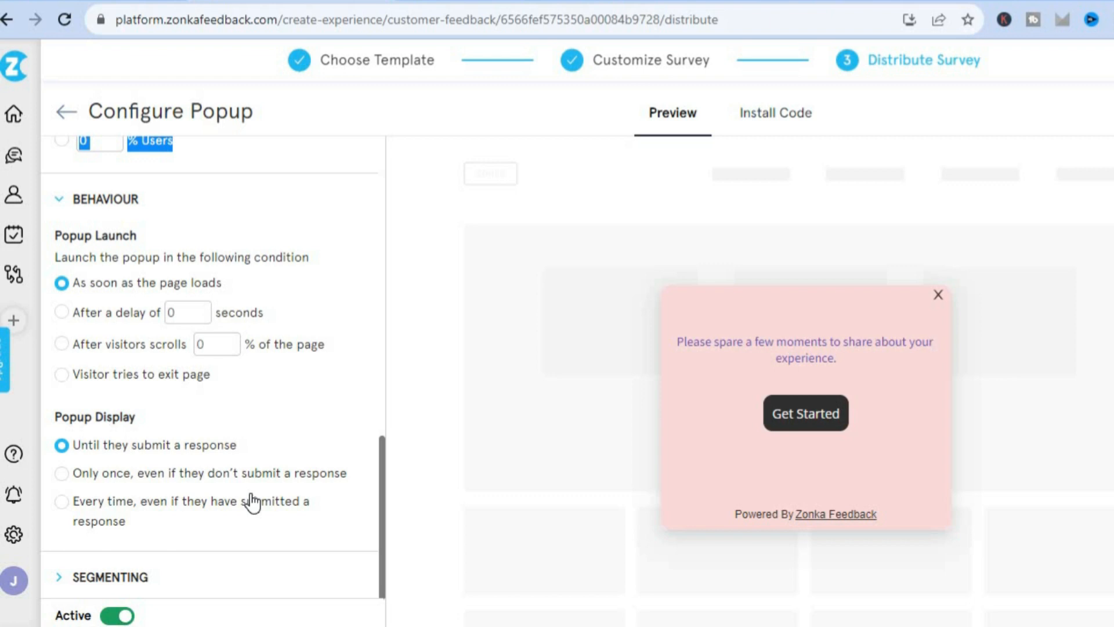
Switch to Google Sites, create a site from the Portfolio template, and embed the copied Zonka Feedback popup code in its page
click(813, 1)
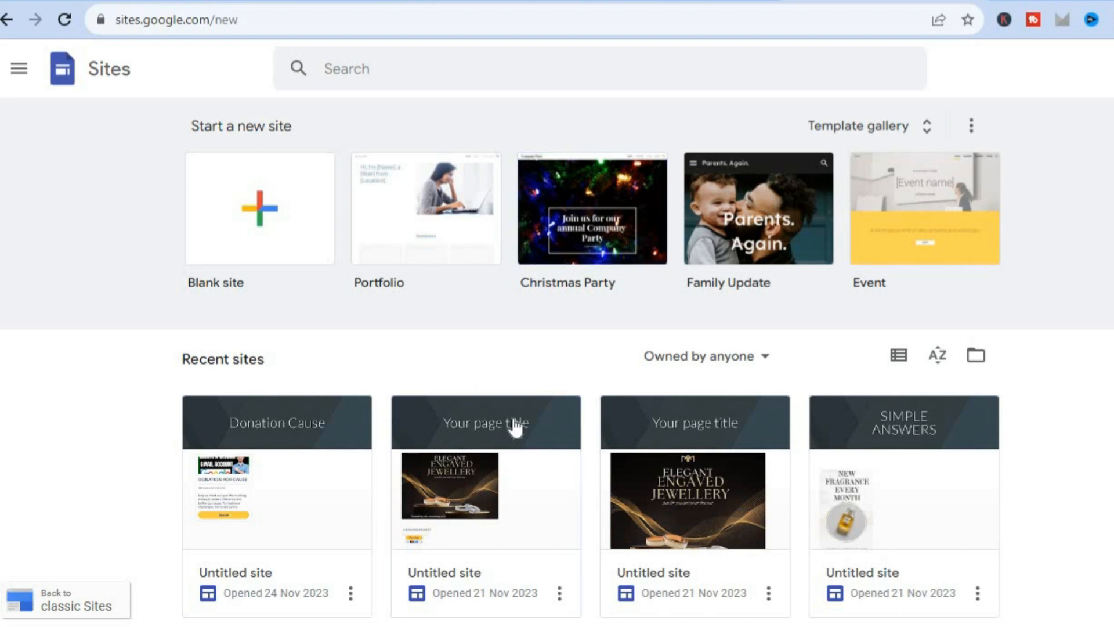
click(420, 205)
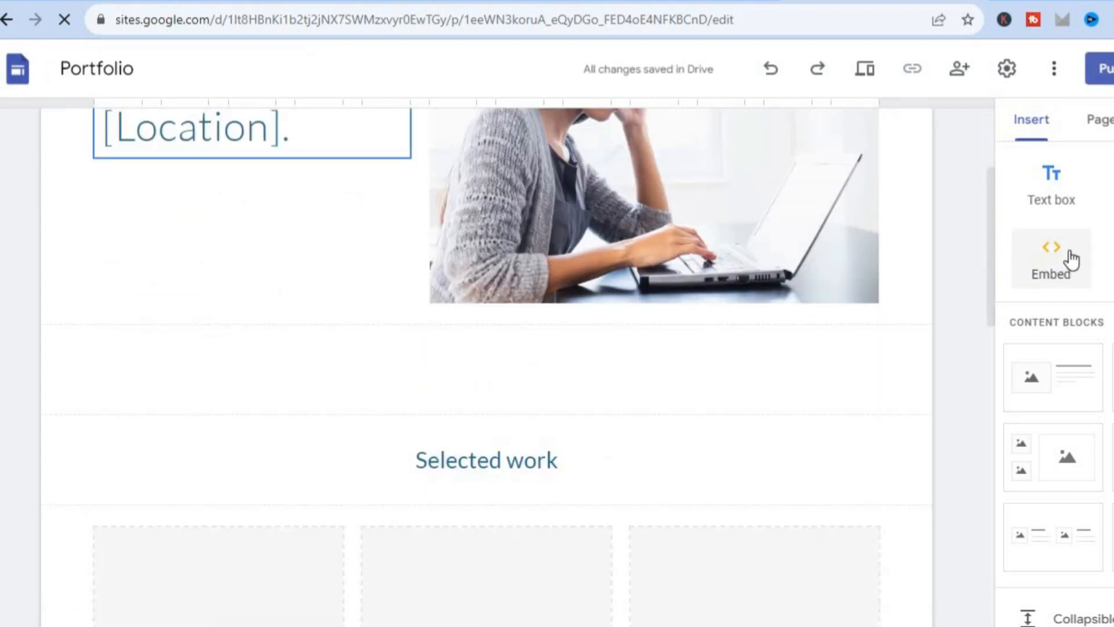
click(1072, 260)
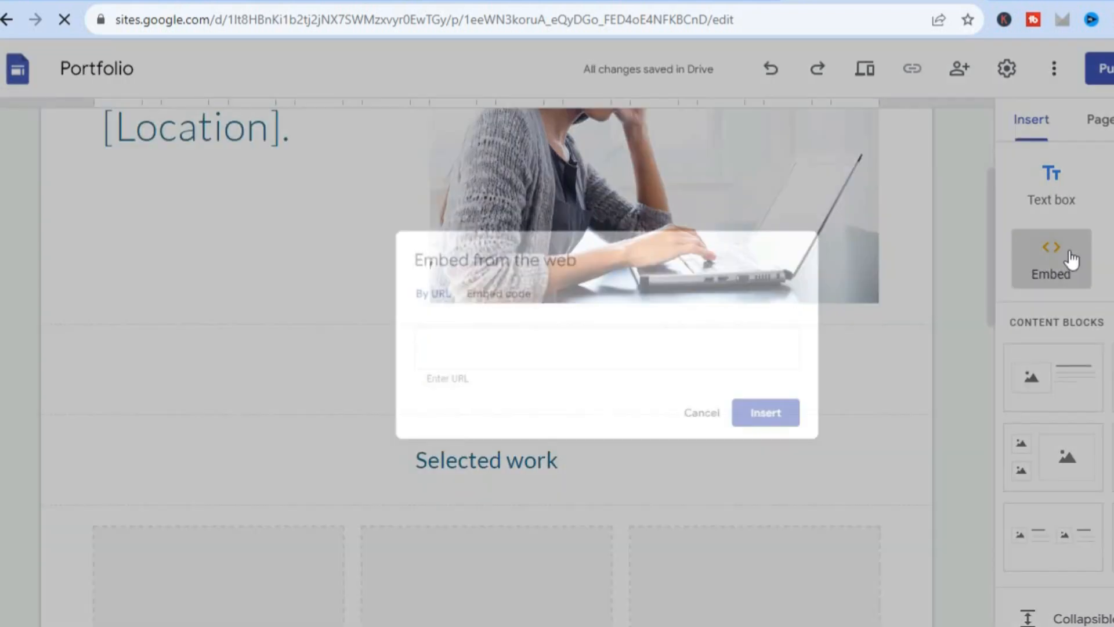
click(477, 287)
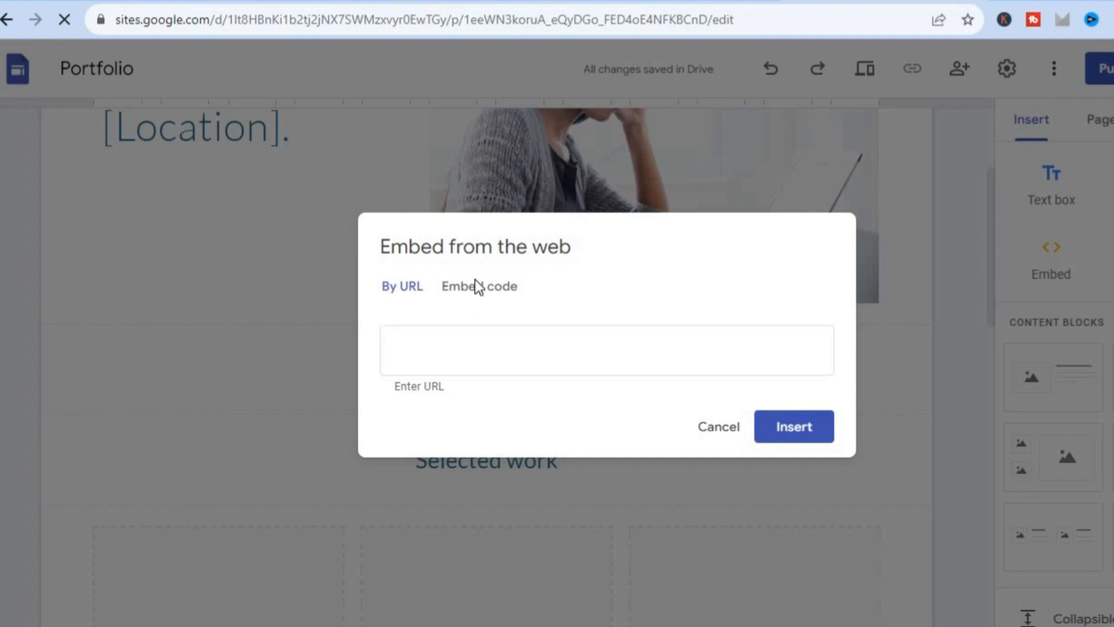
right_click(450, 315)
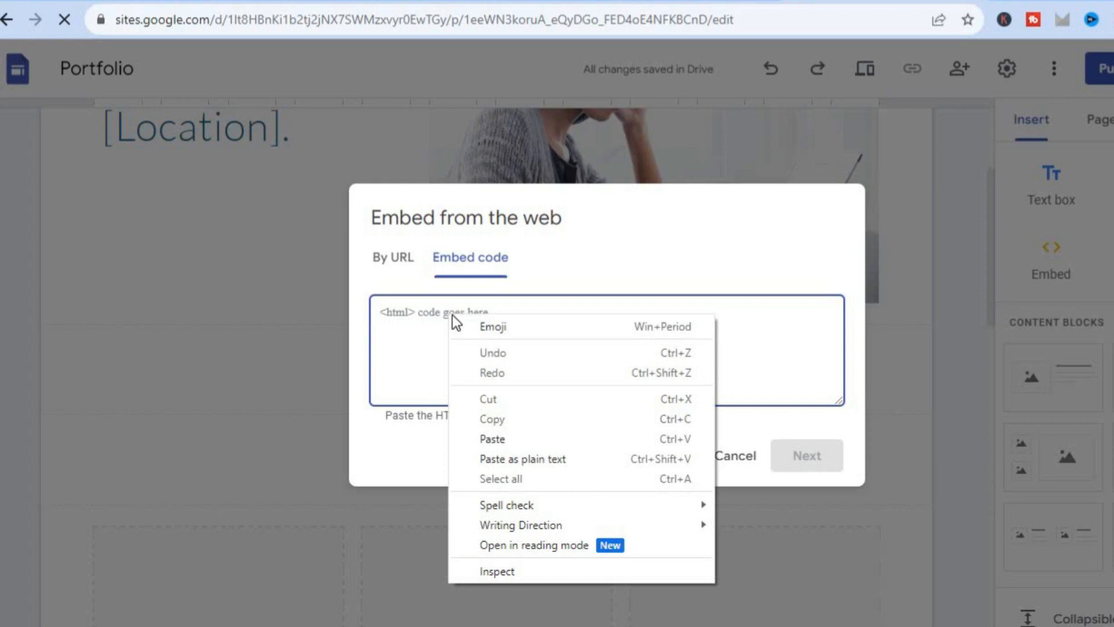
click(506, 441)
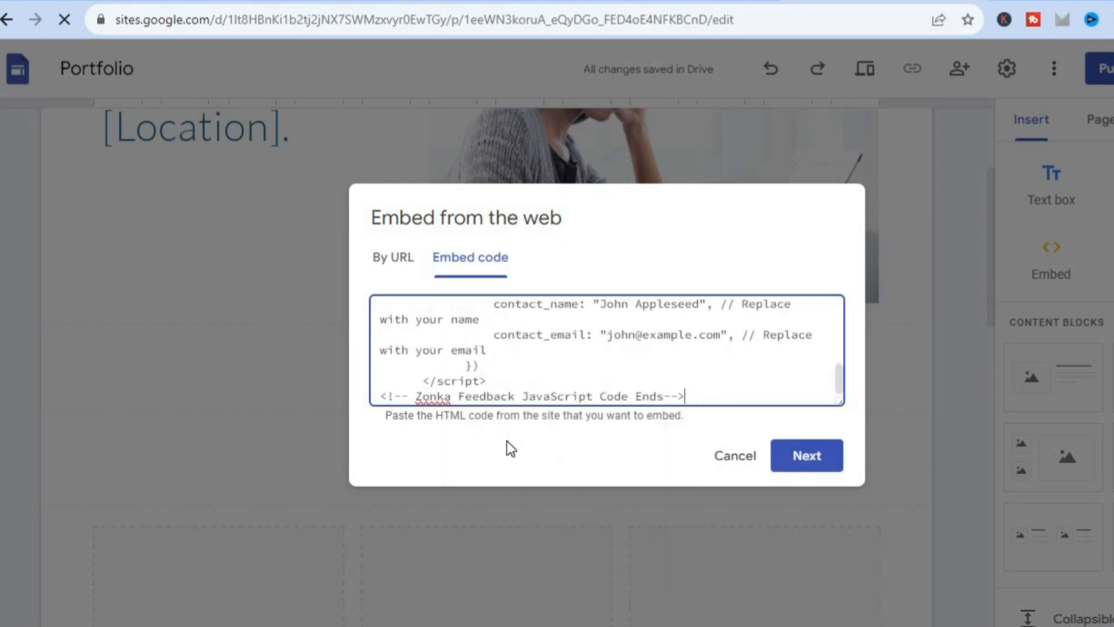
click(802, 456)
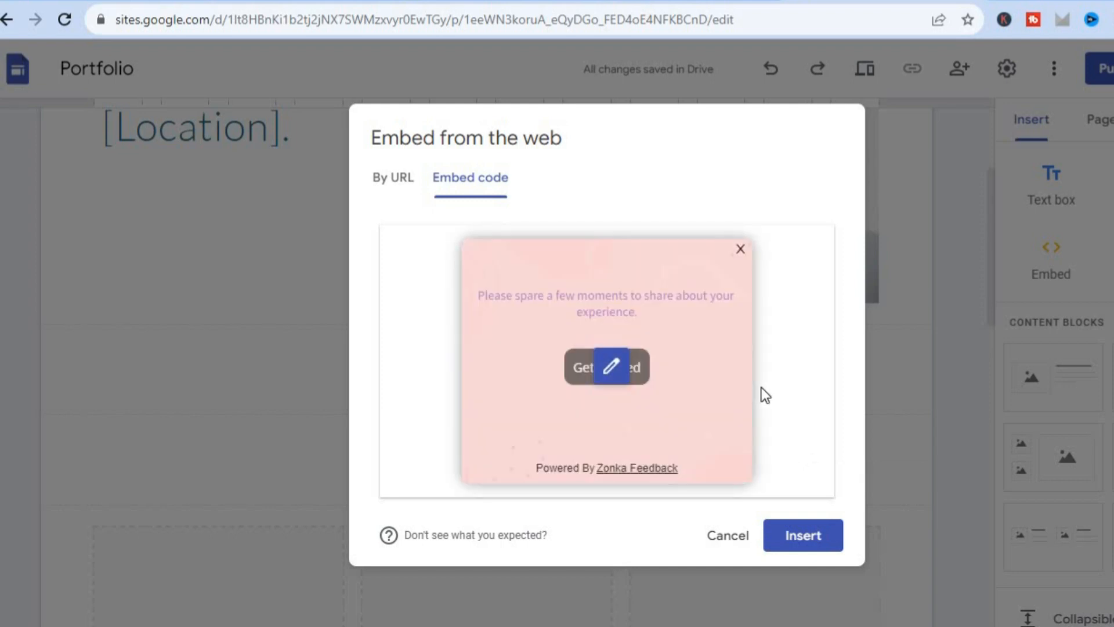
click(820, 541)
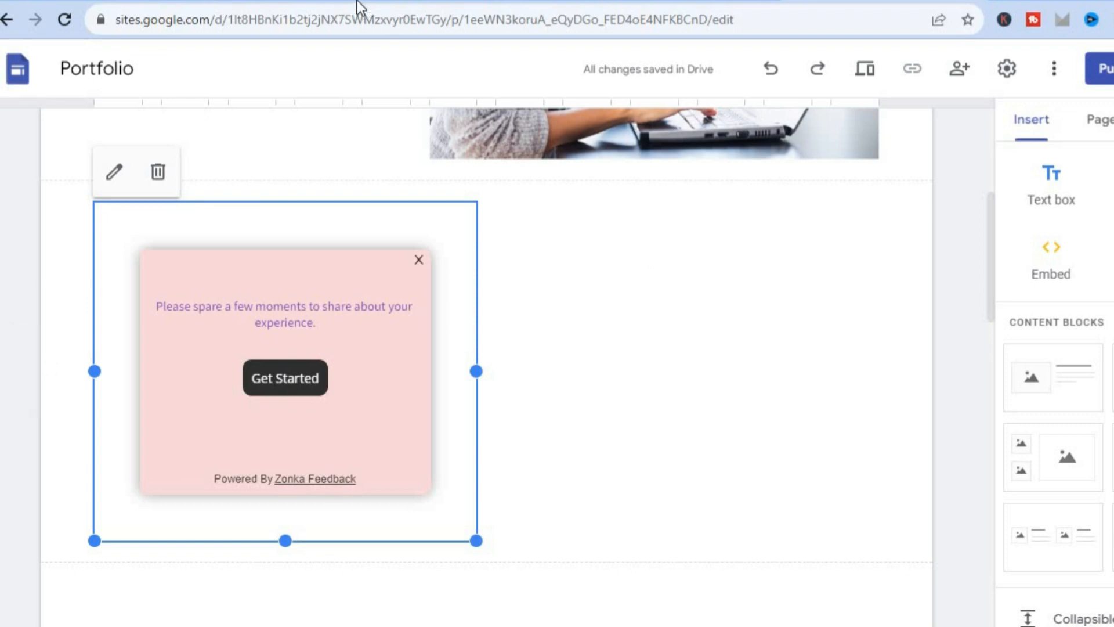
Switch back to Zonka Feedback and look at the home dashboard and the Response Inbox
click(293, 1)
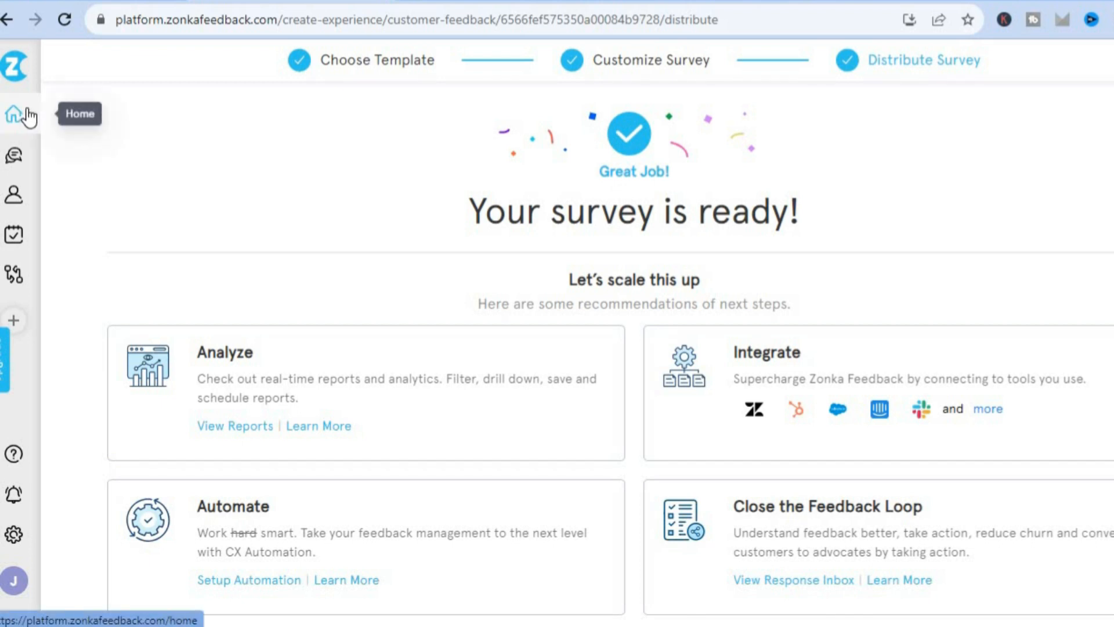
click(27, 115)
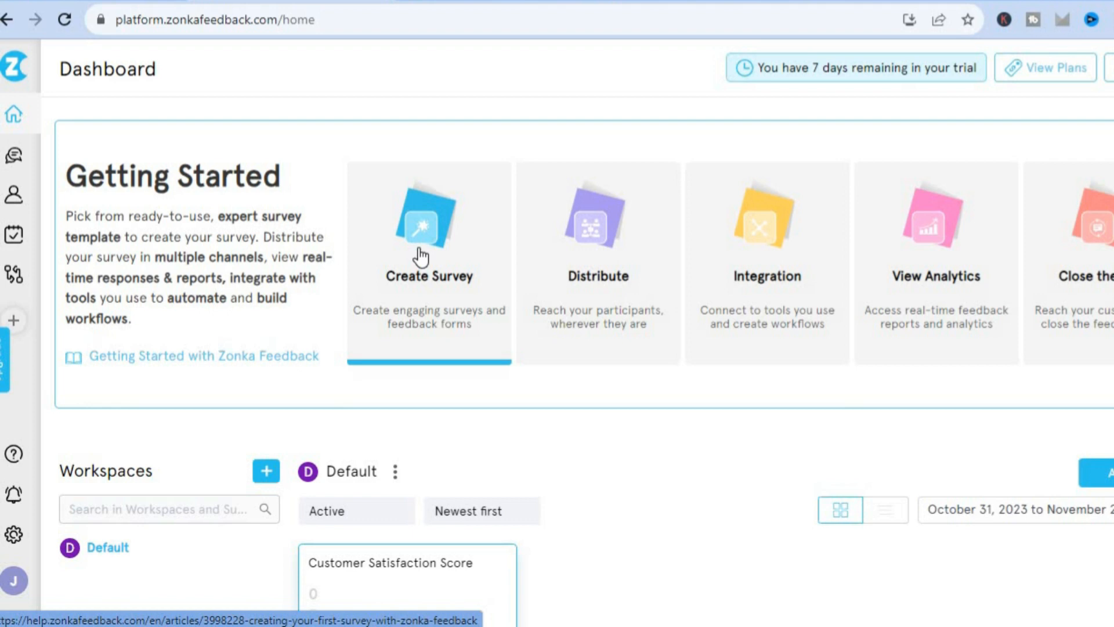
click(14, 164)
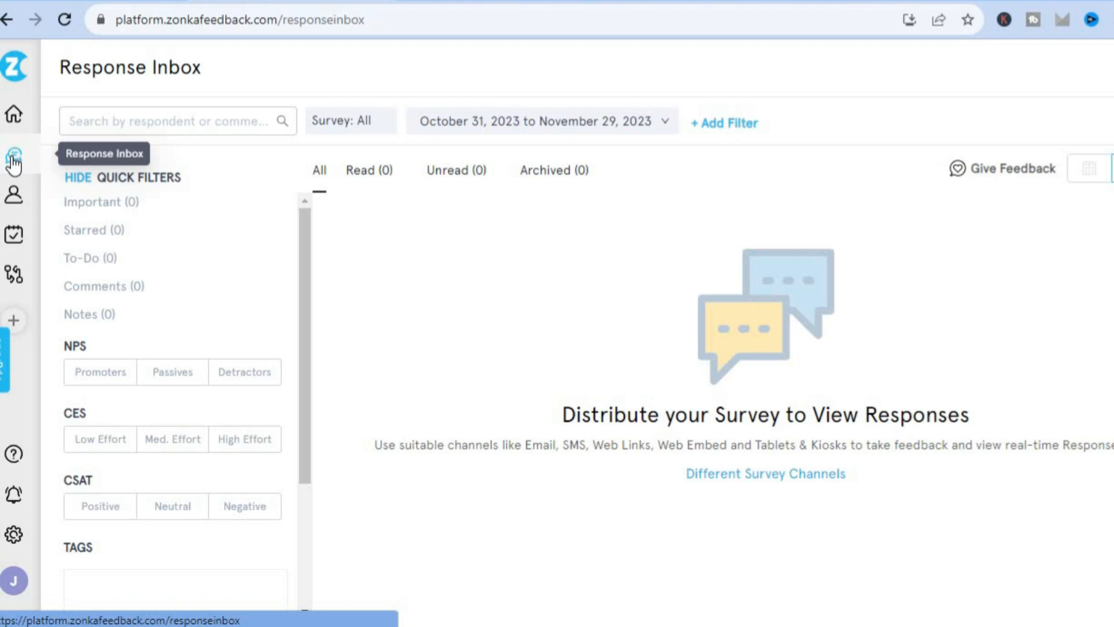
Look through the contacts list, the pending tasks and the Automation workflow templates, and dismiss the template selection
click(14, 198)
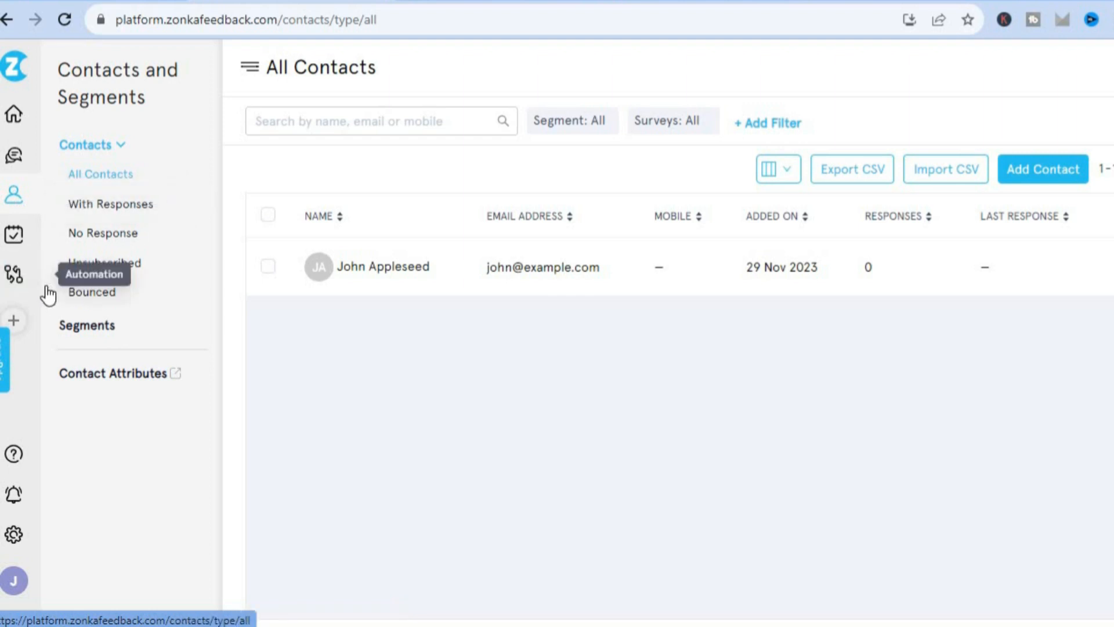
click(14, 235)
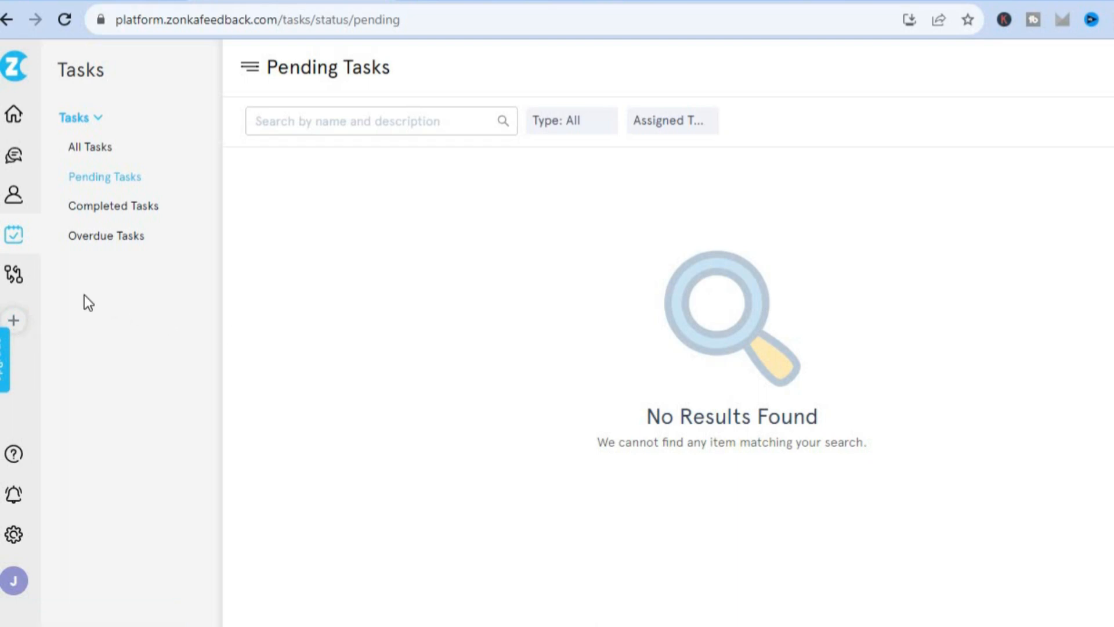
click(17, 280)
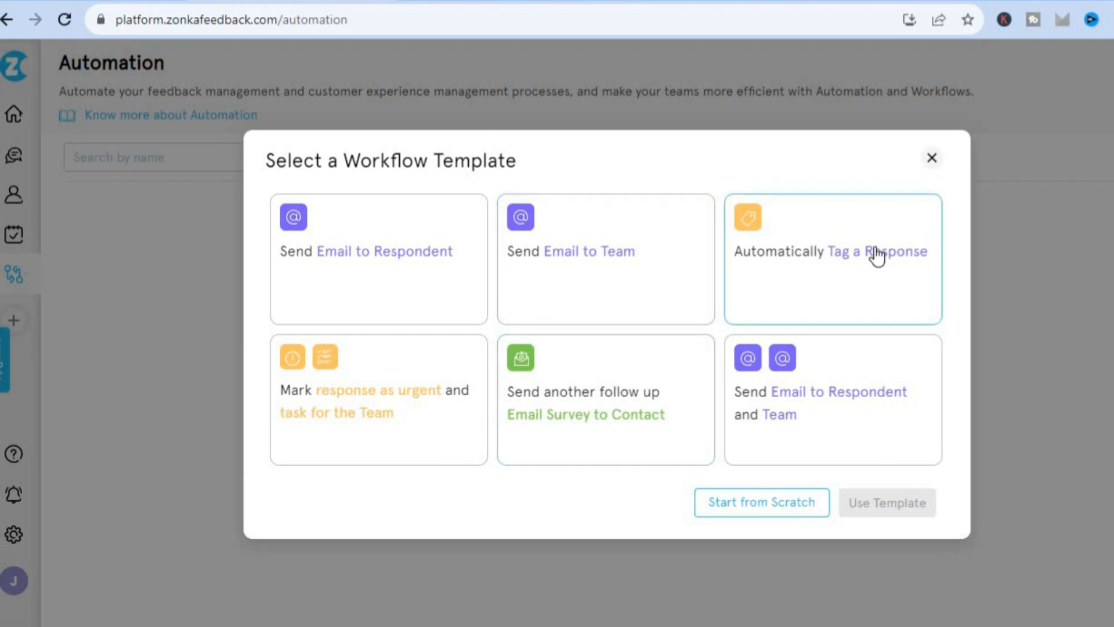
click(935, 159)
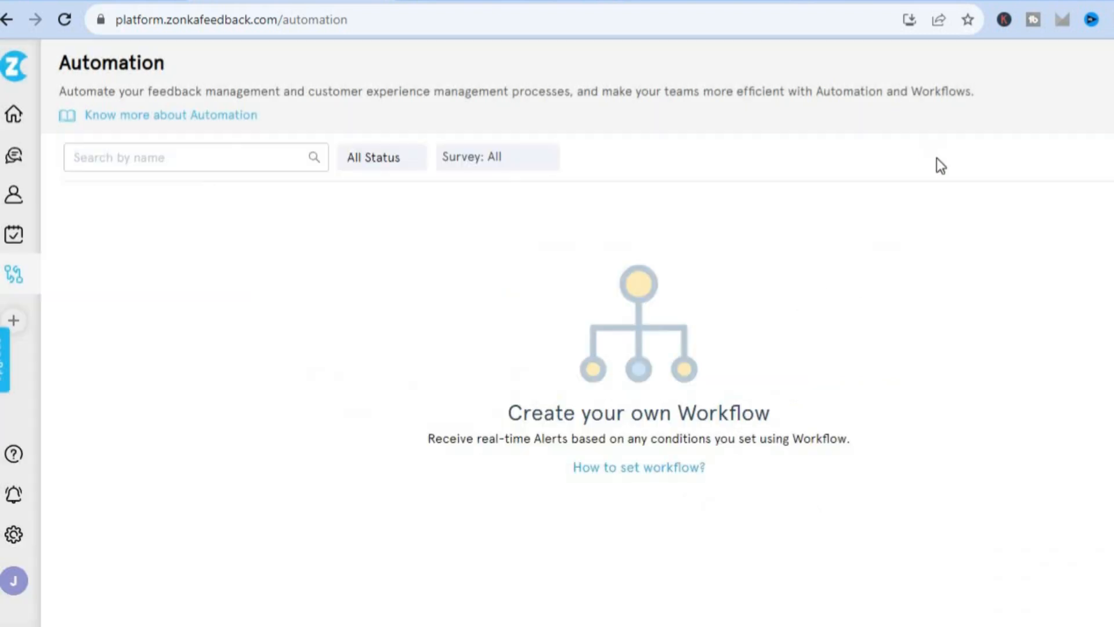